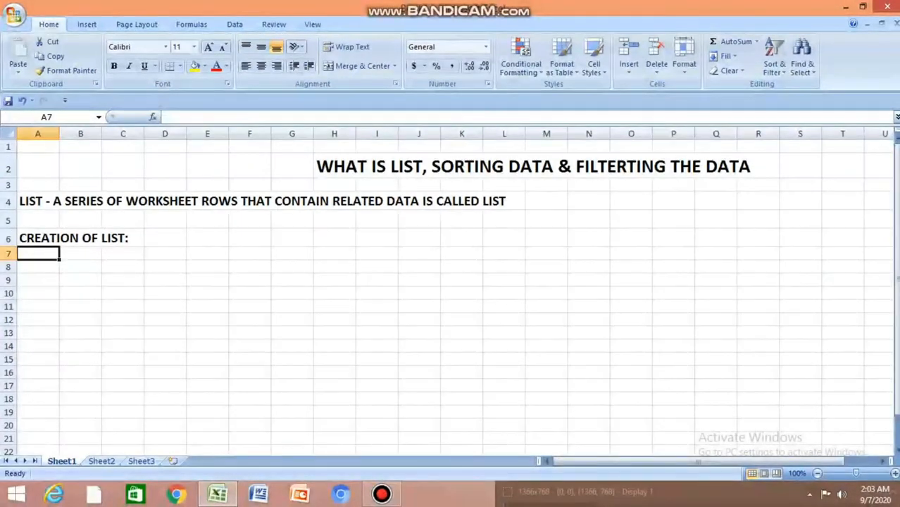
- Enter the headings NAME, TAMIL, ENGLISH and MATHS across cells A8 to D8
{"action": "left_click", "coordinate": [38, 266]}
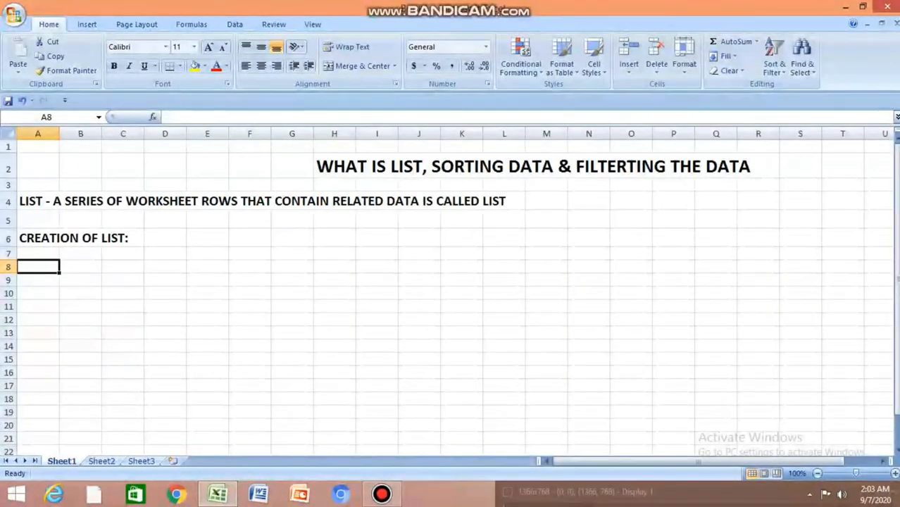
{"action": "type", "text": "n"}
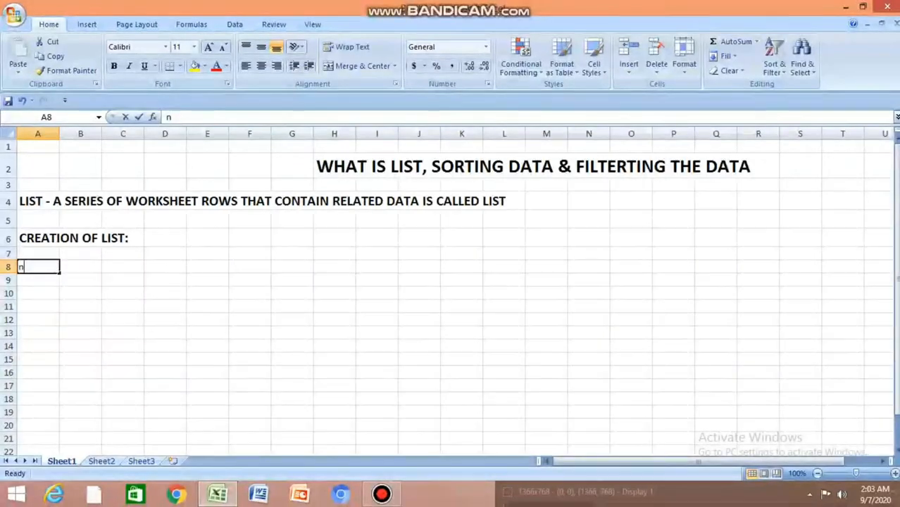
{"action": "key", "text": "BackSpace"}
{"action": "type", "text": "NA"}
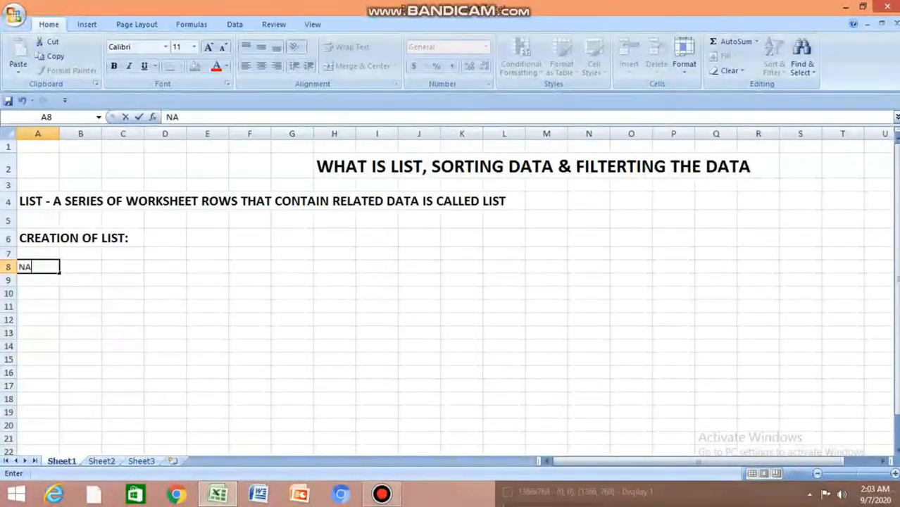
{"action": "type", "text": "ME"}
{"action": "key", "text": "Tab"}
{"action": "type", "text": "T"}
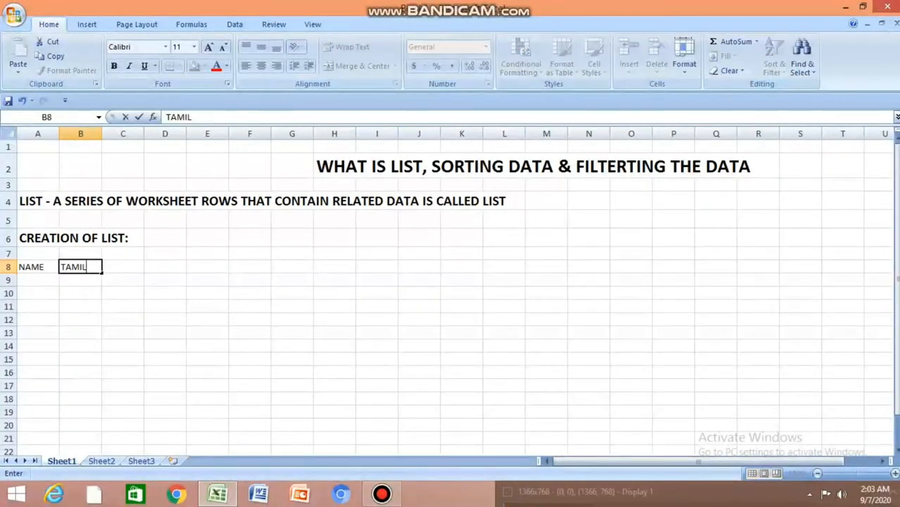
{"action": "key", "text": "Tab"}
{"action": "type", "text": "ENGLISH"}
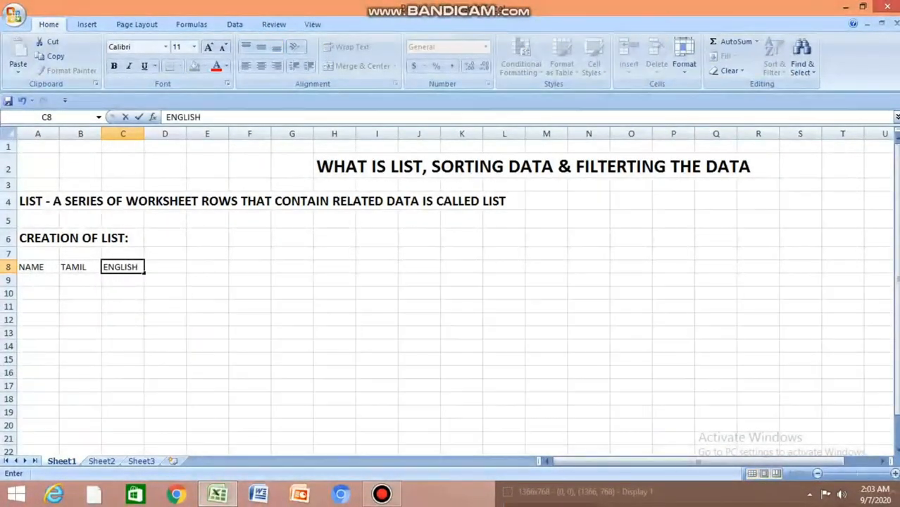
{"action": "key", "text": "Tab"}
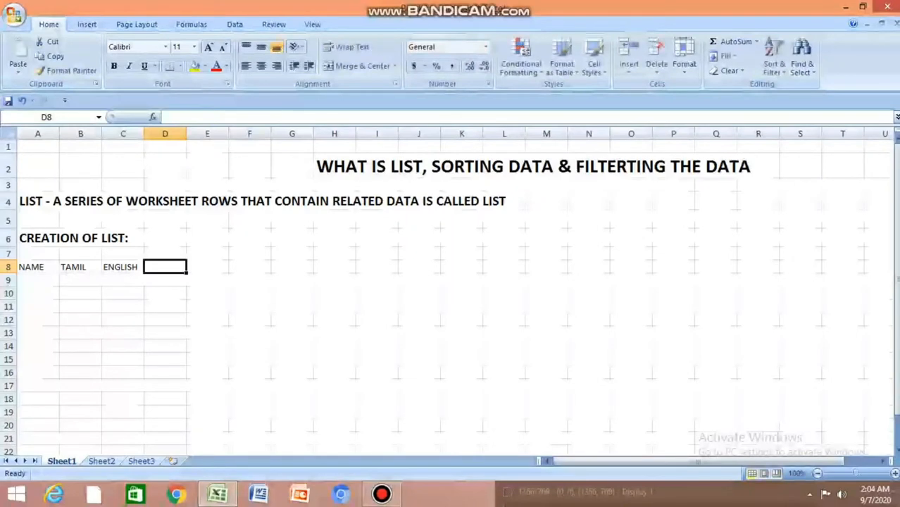
{"action": "type", "text": "MATHS"}
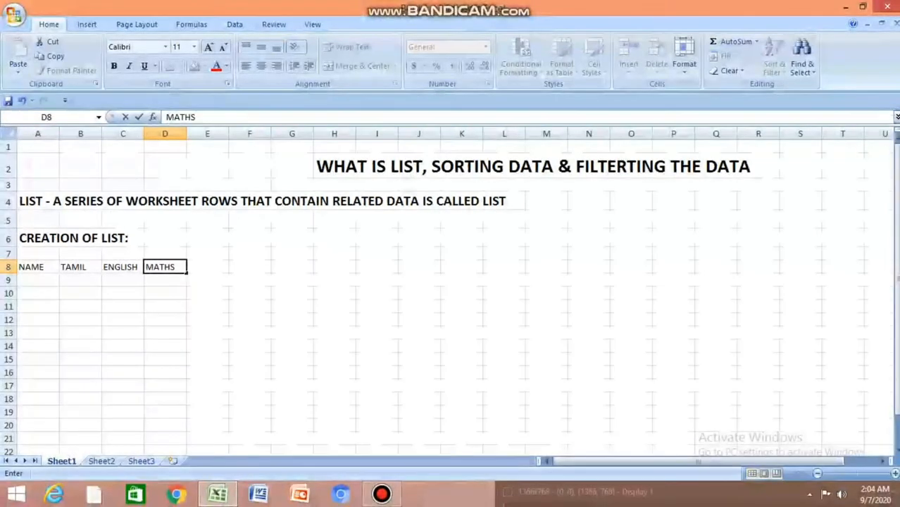
{"action": "key", "text": "Return"}
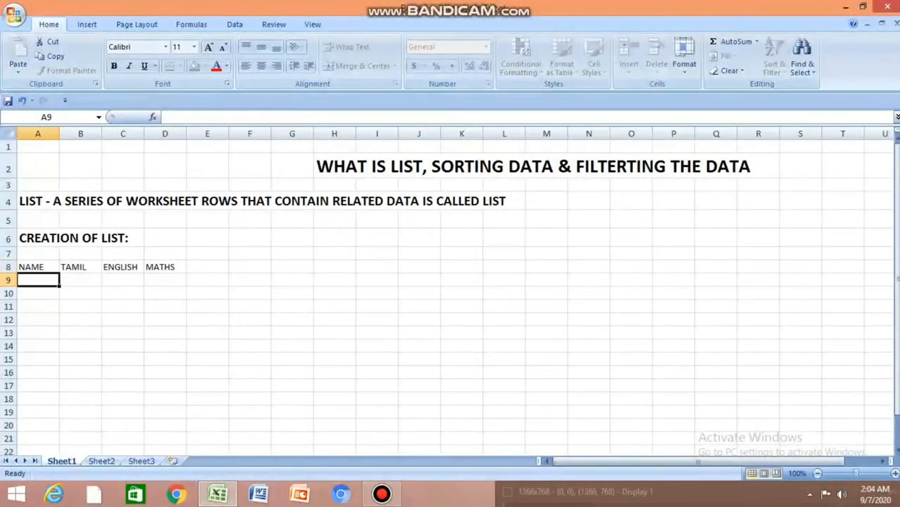
- Fill the NAME column with three student names in cells A9 to A11
{"action": "type", "text": "RAM"}
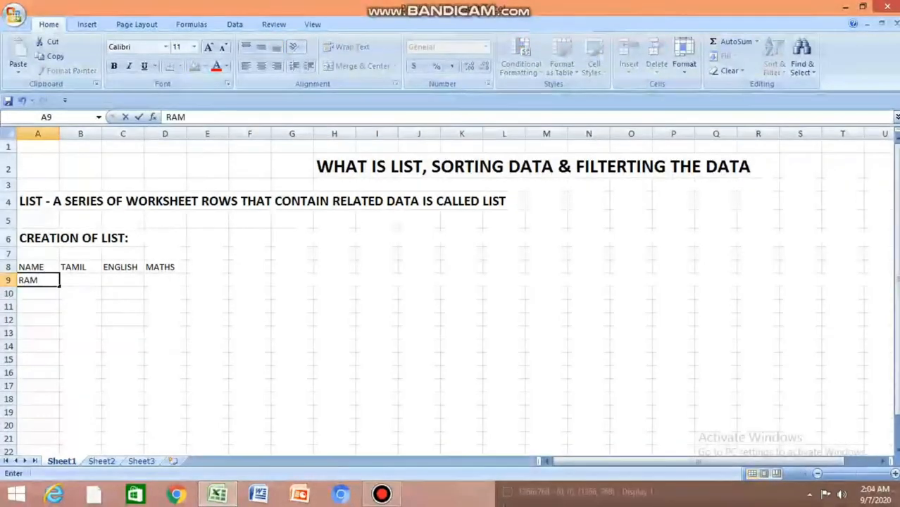
{"action": "key", "text": "Return"}
{"action": "type", "text": "RAGU"}
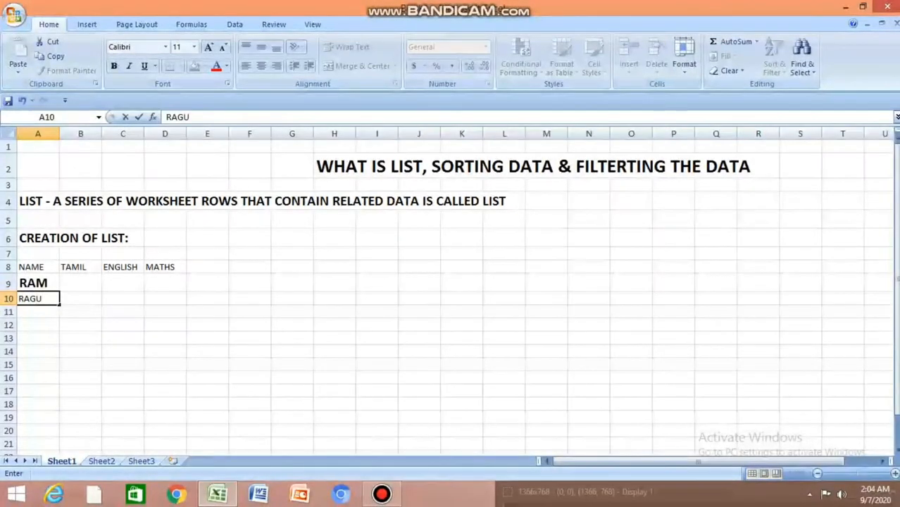
{"action": "key", "text": "Return"}
{"action": "type", "text": "IRFAN"}
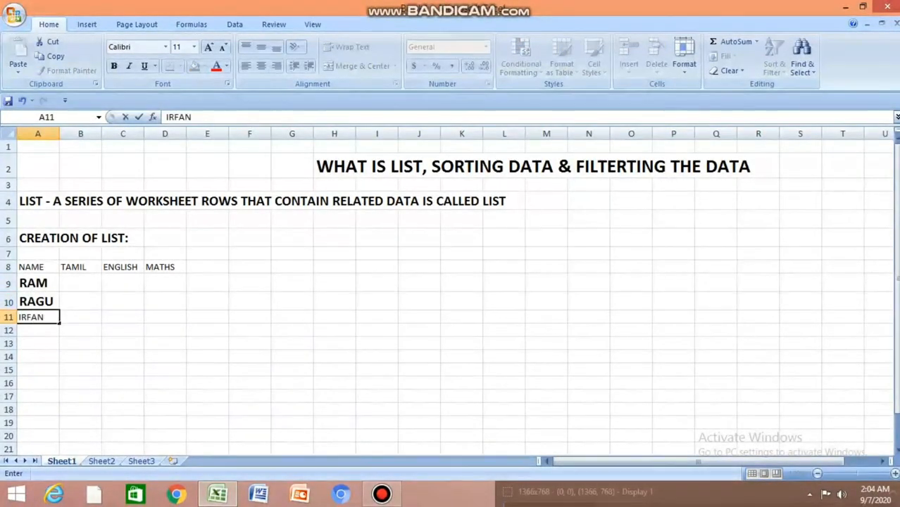
{"action": "left_click", "coordinate": [80, 301]}
- Make the headings in A8:D8 bold at size 14 and widen the list's columns to fit them
{"action": "left_click", "coordinate": [38, 266]}
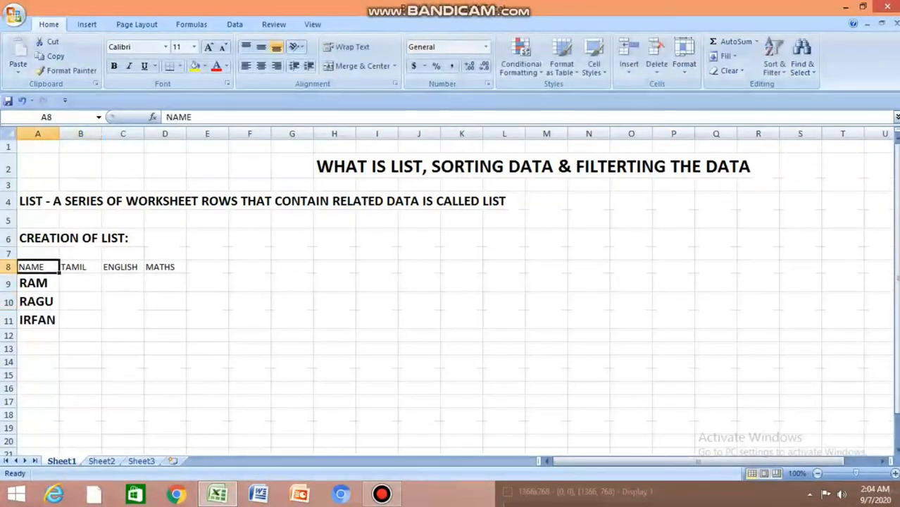
{"action": "key", "text": "shift+Down"}
{"action": "key", "text": "shift+Up"}
{"action": "key", "text": "shift+Right"}
{"action": "key", "text": "shift+Right"}
{"action": "key", "text": "shift+Right"}
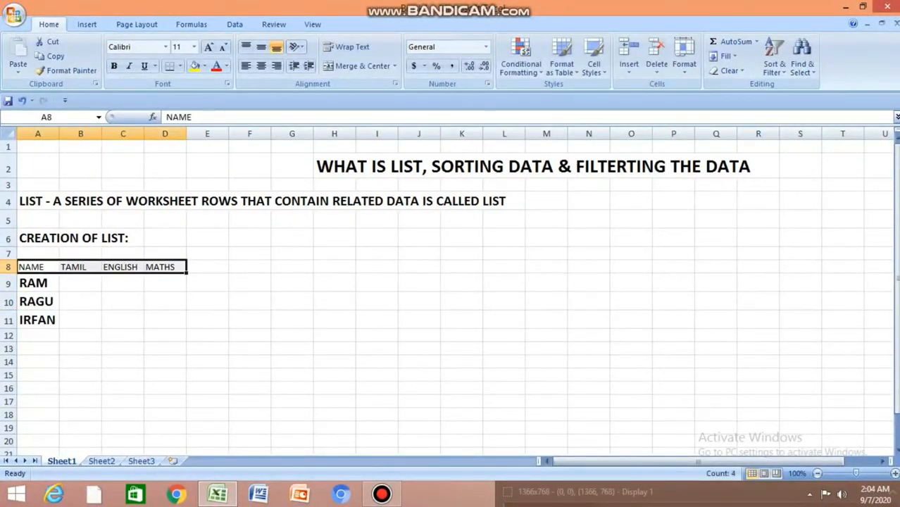
{"action": "left_click", "coordinate": [208, 47]}
{"action": "left_click", "coordinate": [208, 48]}
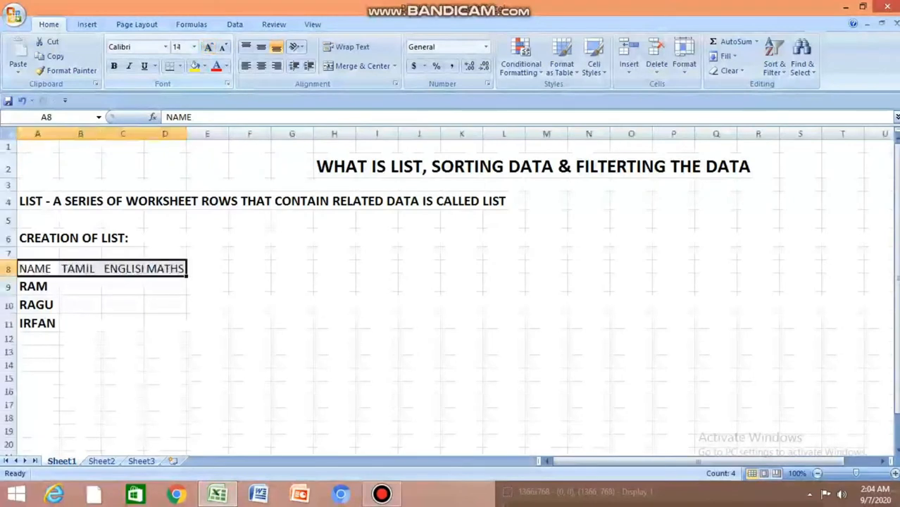
{"action": "left_click", "coordinate": [114, 66]}
{"action": "left_click", "coordinate": [122, 286]}
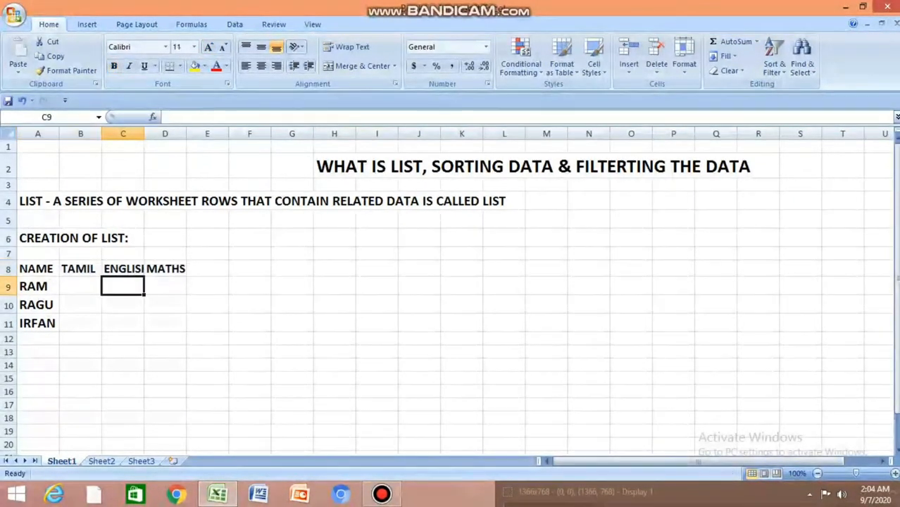
{"action": "left_click_drag", "start_coordinate": [143, 133], "coordinate": [222, 133]}
- Enter the TAMIL marks 50, 67 and 87 in cells B9 to B11
{"action": "left_click", "coordinate": [91, 286]}
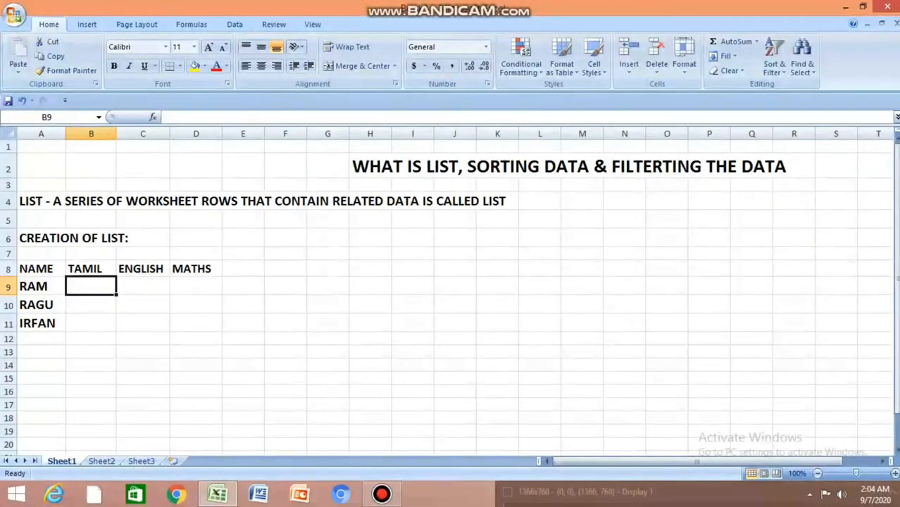
{"action": "type", "text": "50"}
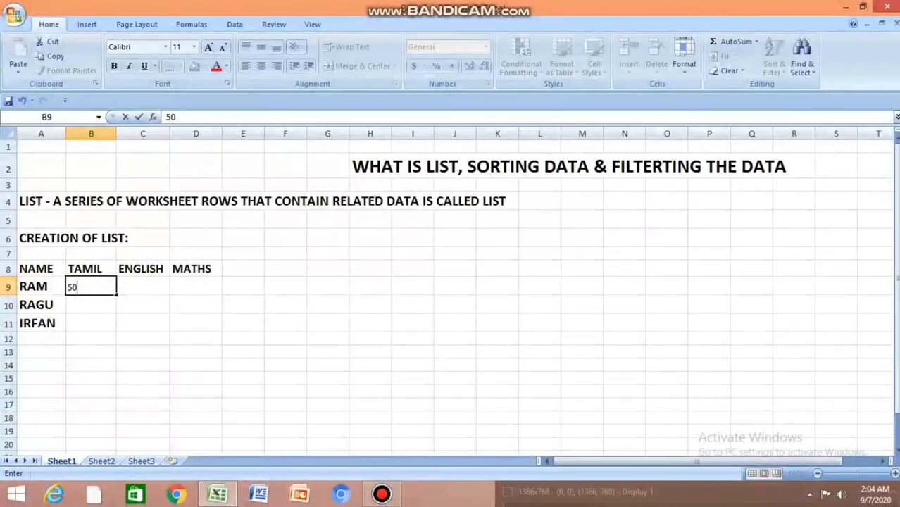
{"action": "key", "text": "Return"}
{"action": "type", "text": "67"}
{"action": "key", "text": "Return"}
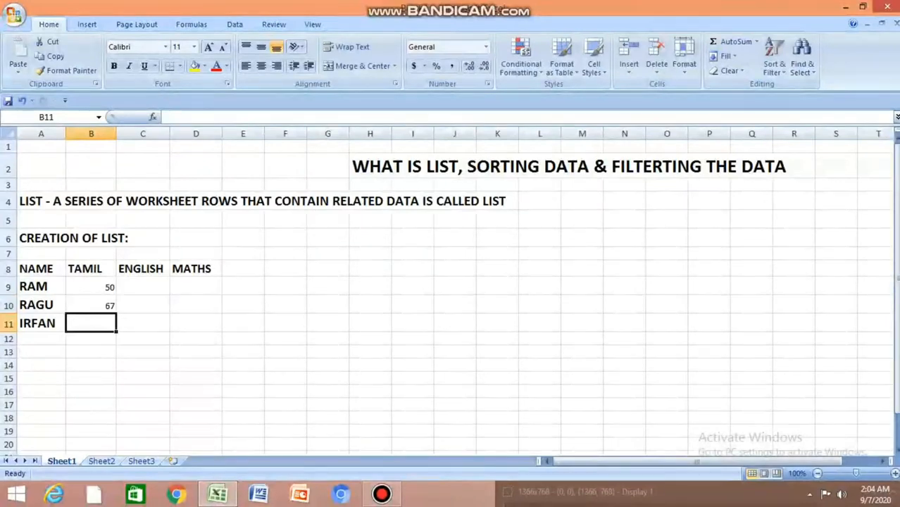
{"action": "type", "text": "87"}
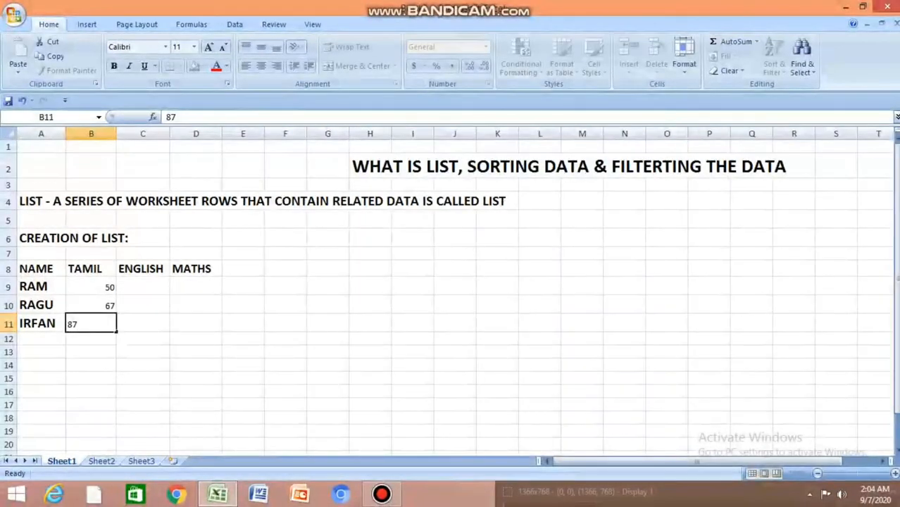
- Enter the ENGLISH marks 60, 88 and 98 in cells C9 to C11
{"action": "left_click", "coordinate": [143, 287]}
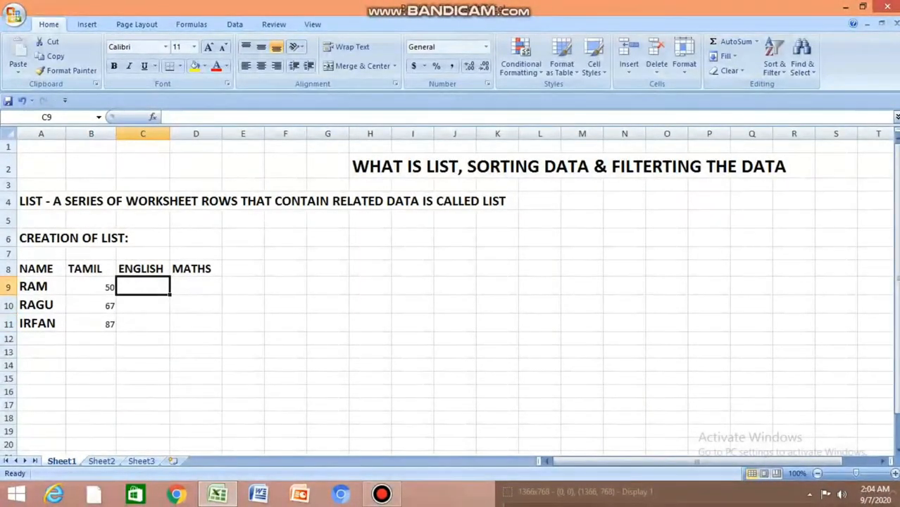
{"action": "type", "text": "60"}
{"action": "key", "text": "Return"}
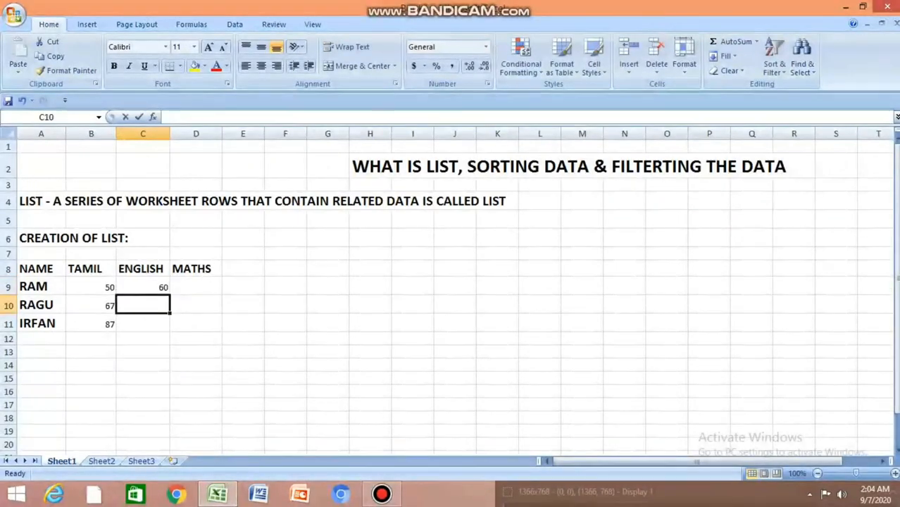
{"action": "type", "text": "88"}
{"action": "key", "text": "Return"}
{"action": "type", "text": "98"}
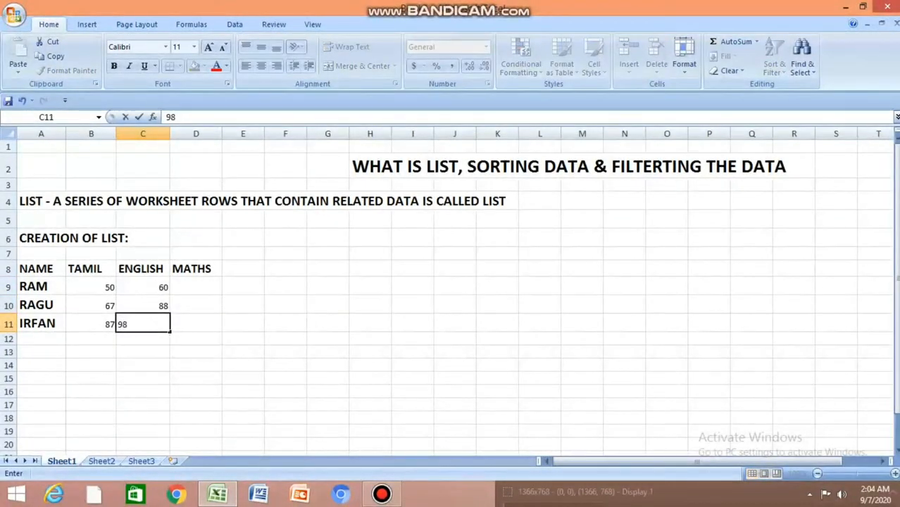
- Enter the MATHS marks 100, 89 and 87 in cells D9 to D11
{"action": "key", "text": "Right"}
{"action": "key", "text": "Up"}
{"action": "key", "text": "Up"}
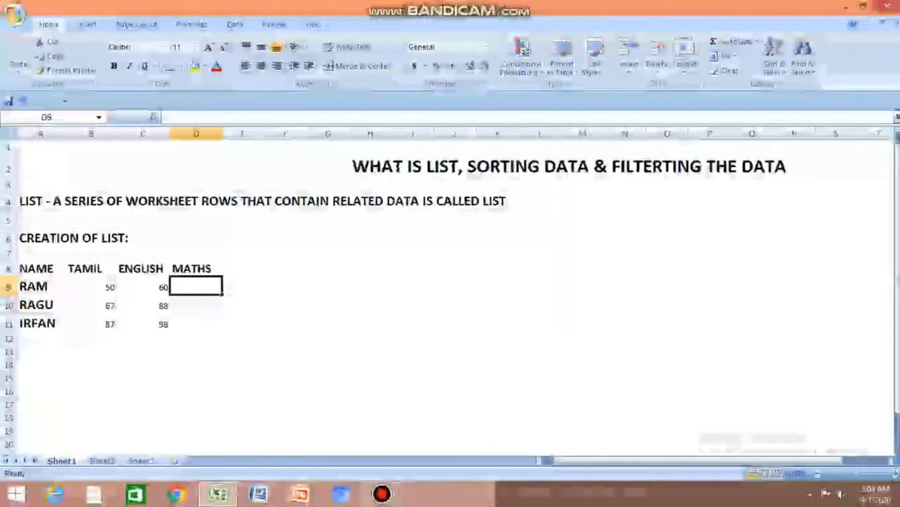
{"action": "type", "text": "100"}
{"action": "key", "text": "Return"}
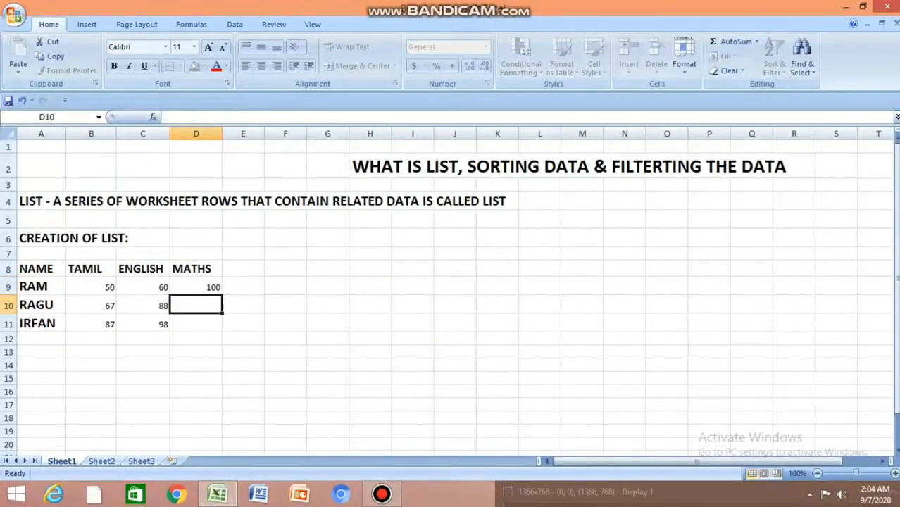
{"action": "type", "text": "89"}
{"action": "key", "text": "Return"}
{"action": "type", "text": "8"}
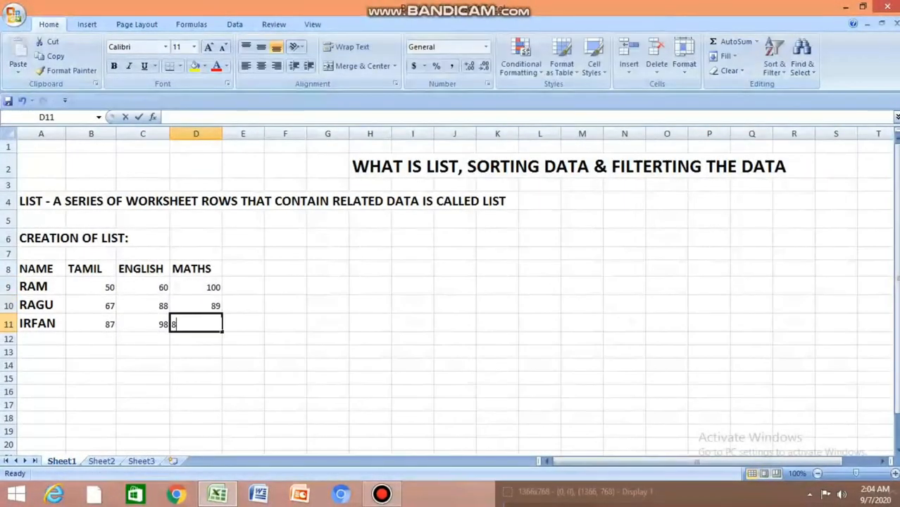
{"action": "type", "text": "7"}
{"action": "left_click", "coordinate": [243, 365]}
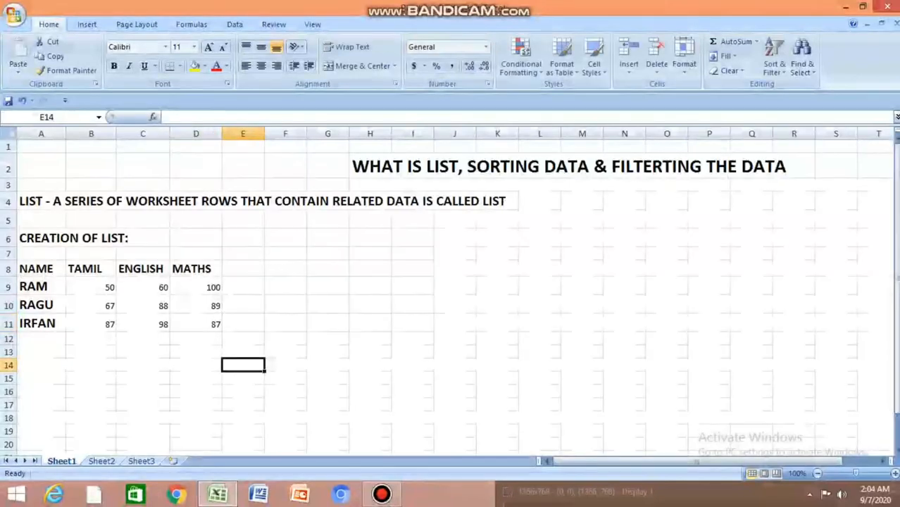
- Make all the marks in B9:D11 bold and enlarge them to size 14
{"action": "left_click_drag", "start_coordinate": [91, 287], "coordinate": [201, 323]}
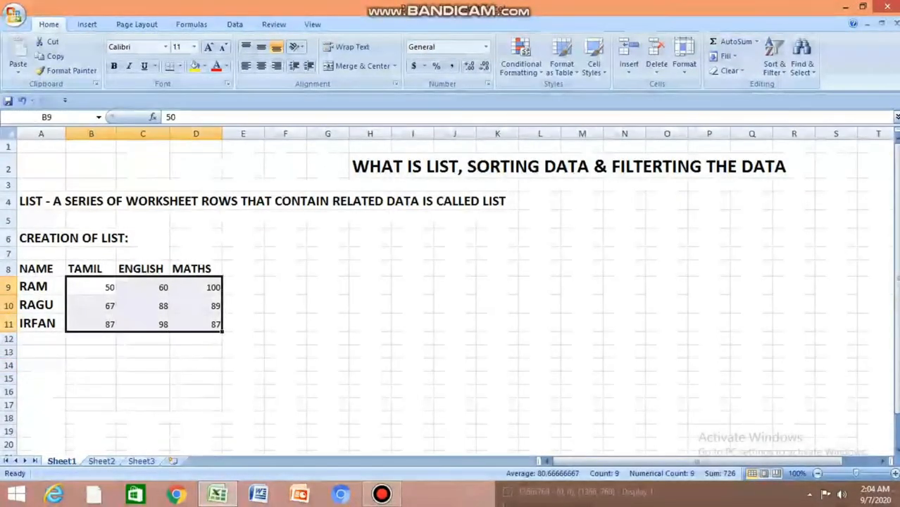
{"action": "left_click", "coordinate": [114, 66]}
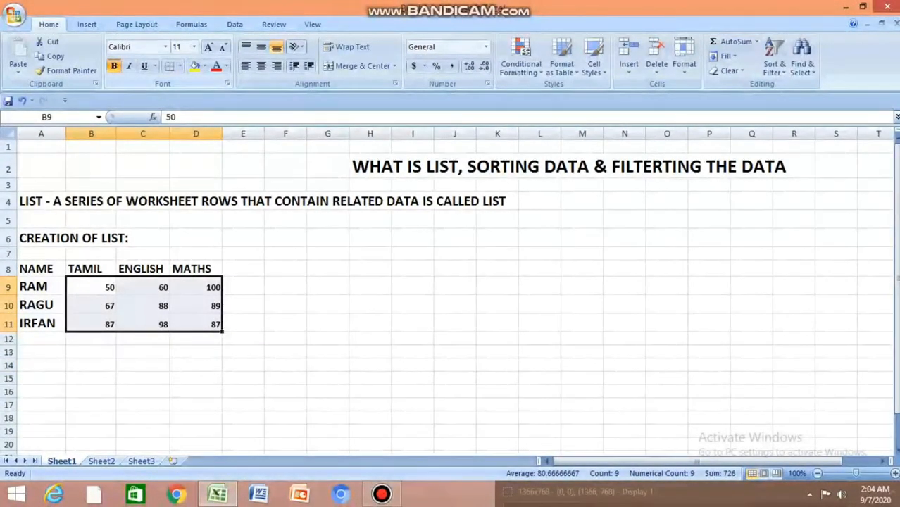
{"action": "left_click", "coordinate": [208, 46]}
{"action": "left_click", "coordinate": [207, 47]}
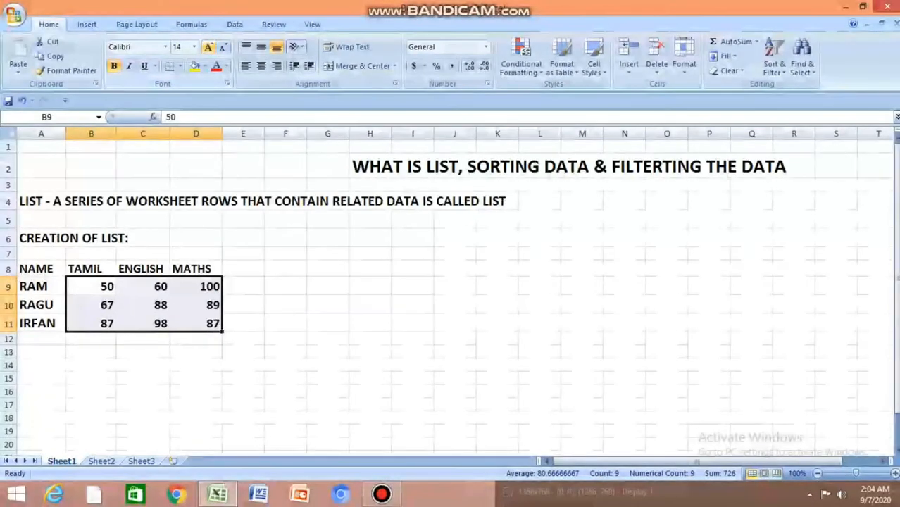
{"action": "left_click", "coordinate": [285, 167]}
{"action": "left_click", "coordinate": [327, 304]}
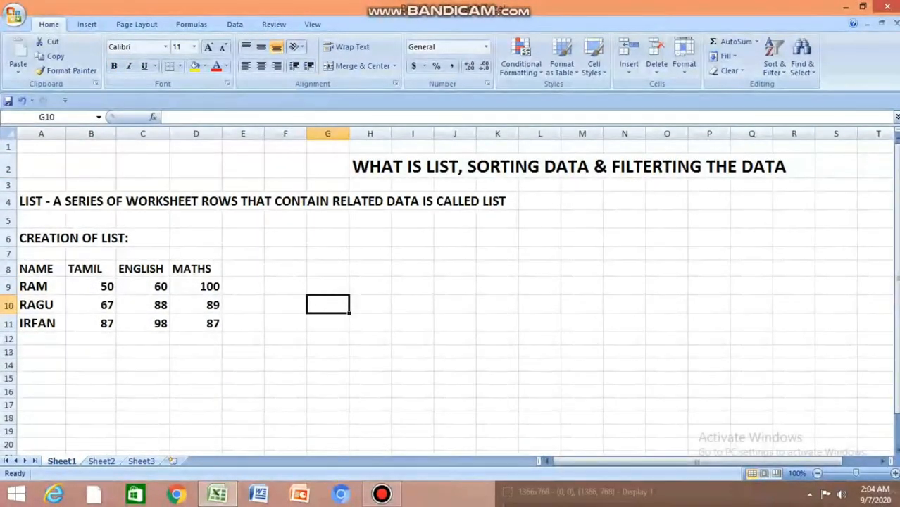
- Change the font colour of the heading row A8:D8 to a dark blue theme shade
{"action": "left_click", "coordinate": [41, 268]}
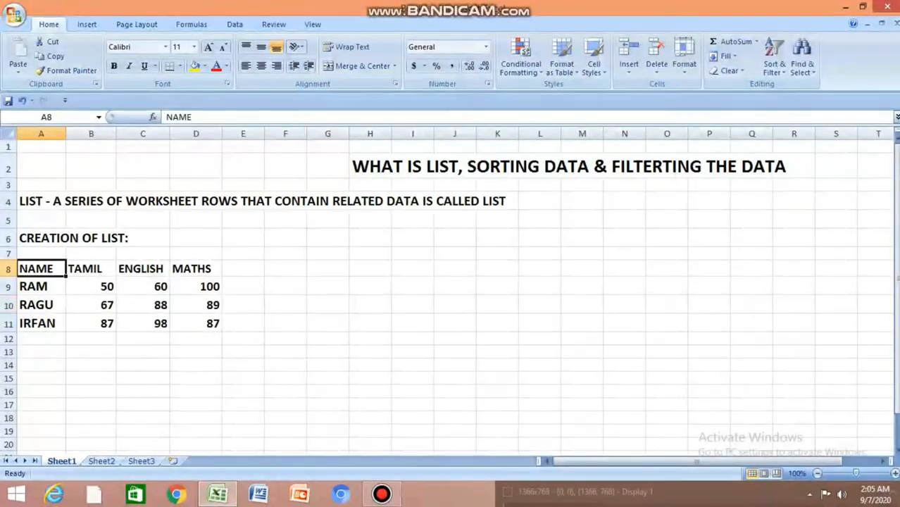
{"action": "left_click_drag", "start_coordinate": [41, 268], "coordinate": [196, 268]}
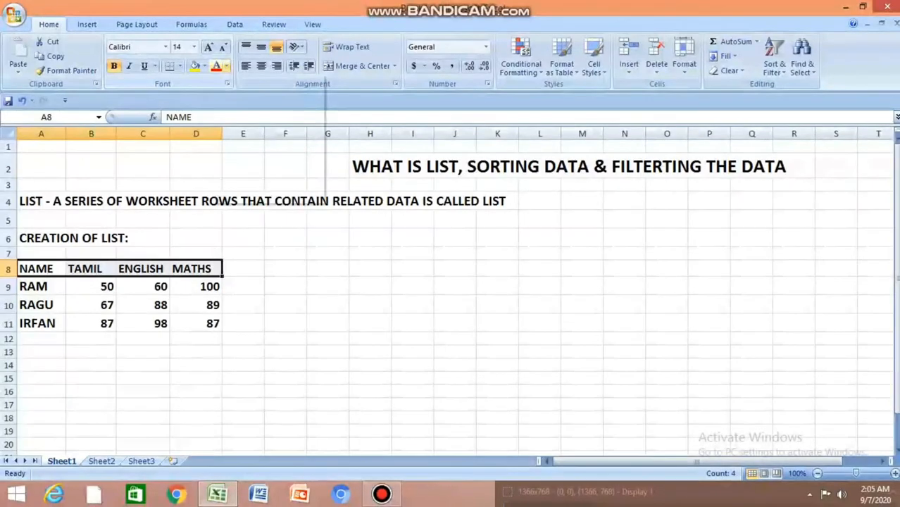
{"action": "left_click", "coordinate": [226, 66]}
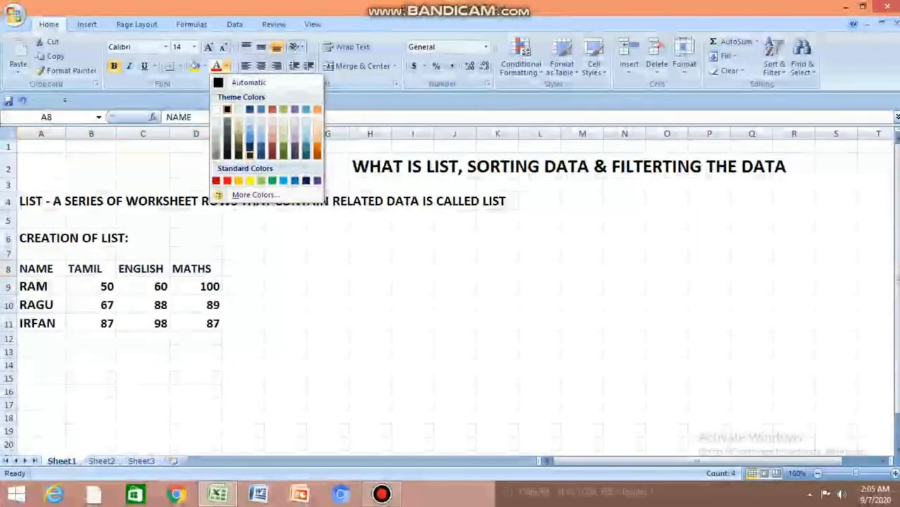
{"action": "left_click", "coordinate": [285, 268]}
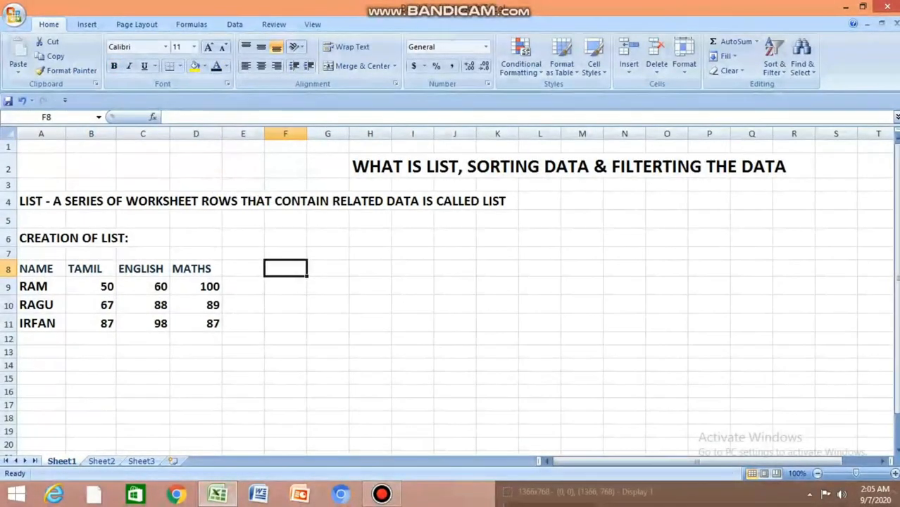
{"action": "left_click", "coordinate": [41, 287]}
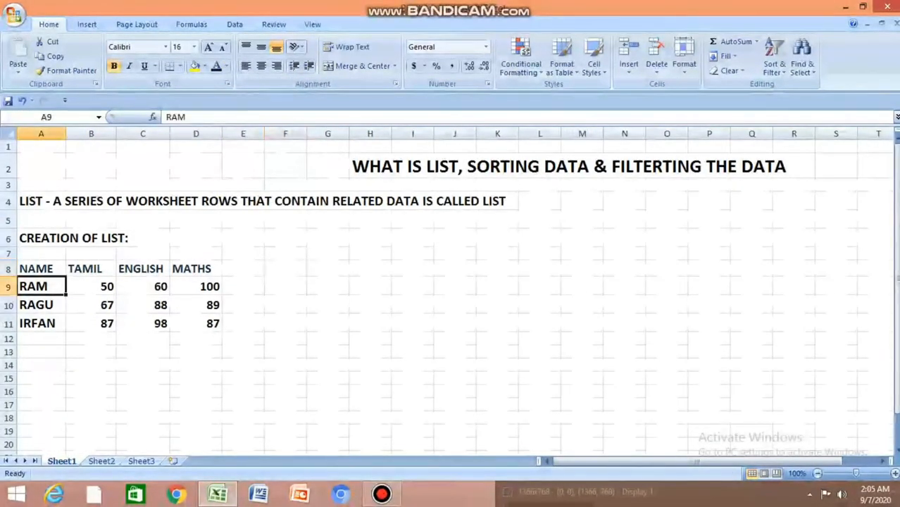
- Examine the student rows and the TAMIL, ENGLISH and MATHS columns of the list
{"action": "left_click", "coordinate": [41, 305]}
{"action": "left_click", "coordinate": [91, 286]}
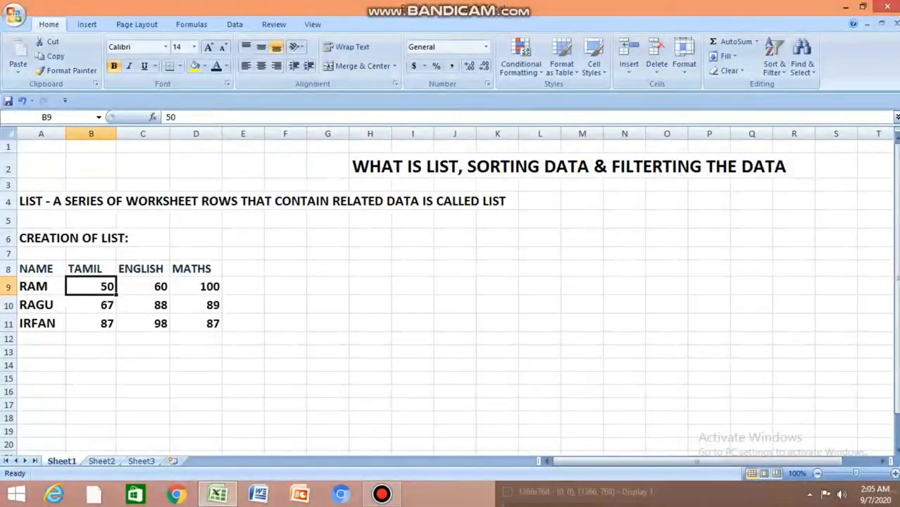
{"action": "left_click", "coordinate": [91, 305]}
{"action": "left_click", "coordinate": [142, 323]}
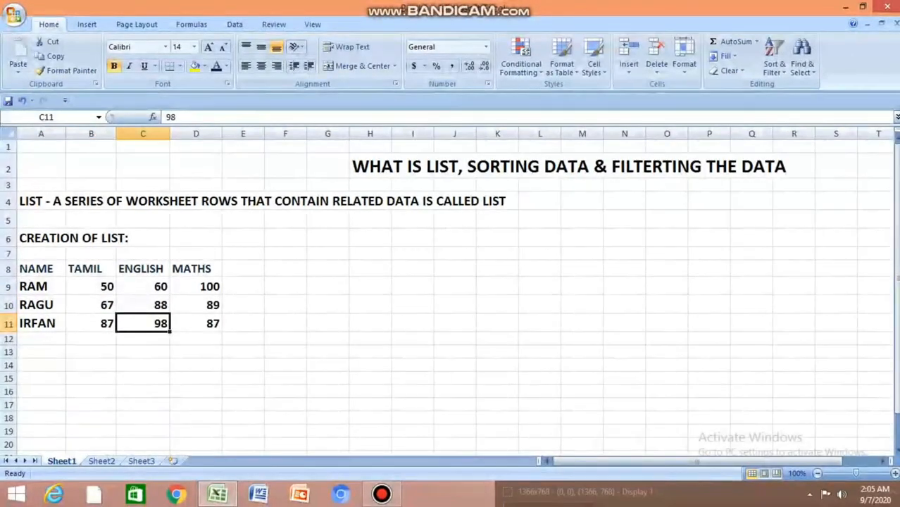
{"action": "left_click_drag", "start_coordinate": [91, 268], "coordinate": [91, 323]}
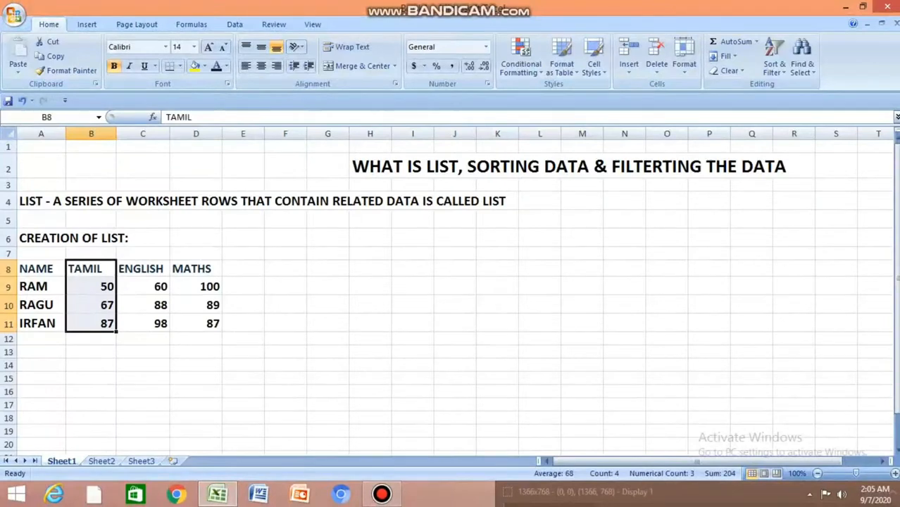
{"action": "left_click", "coordinate": [143, 268]}
{"action": "left_click_drag", "start_coordinate": [143, 269], "coordinate": [142, 323]}
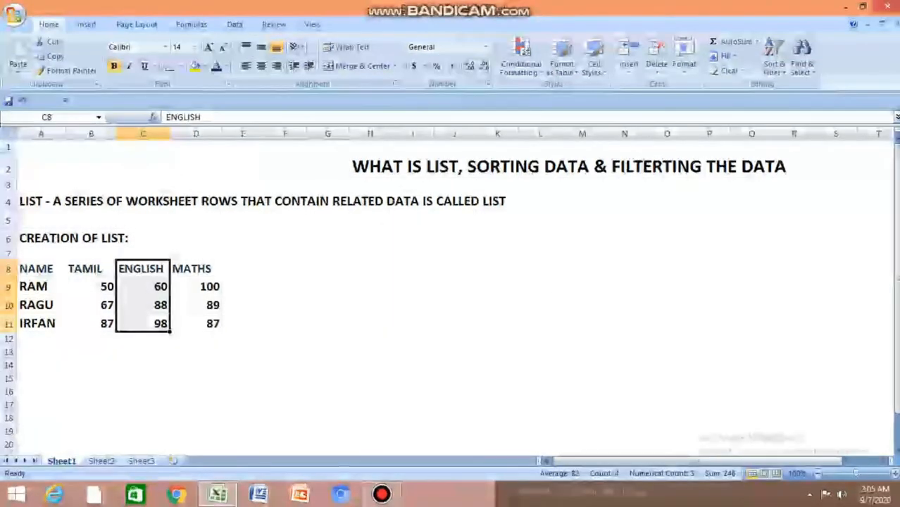
{"action": "left_click_drag", "start_coordinate": [196, 269], "coordinate": [196, 323]}
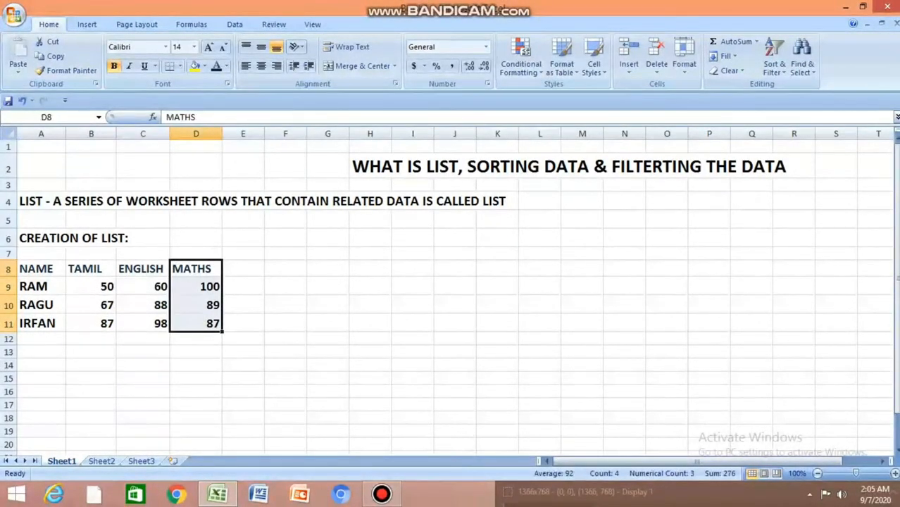
{"action": "left_click", "coordinate": [243, 305]}
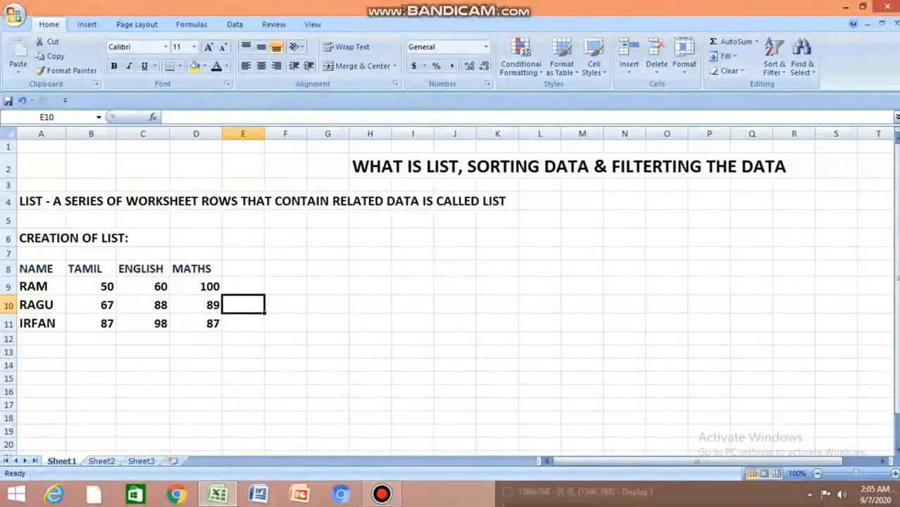
- Enter the subheading "How to sort the data?" in cell H6
{"action": "left_click", "coordinate": [369, 238]}
{"action": "type", "text": "h"}
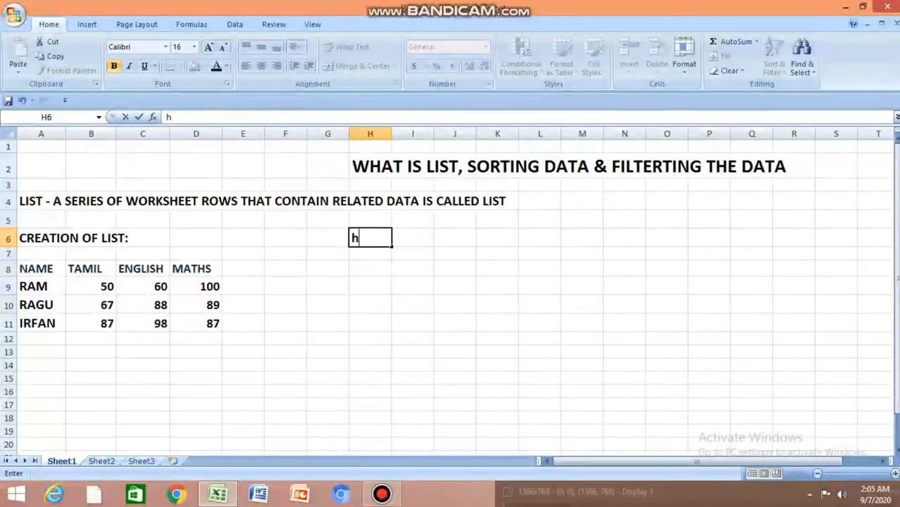
{"action": "type", "text": "ow to s"}
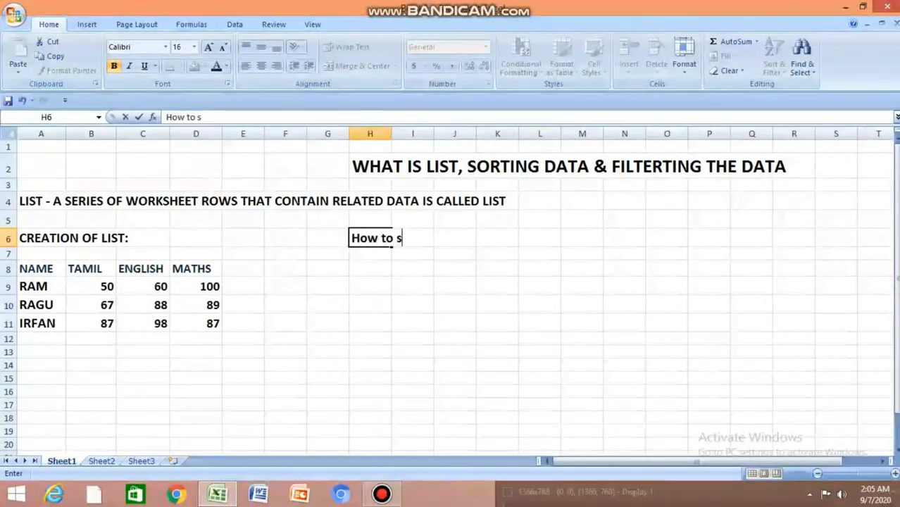
{"action": "type", "text": "ort"}
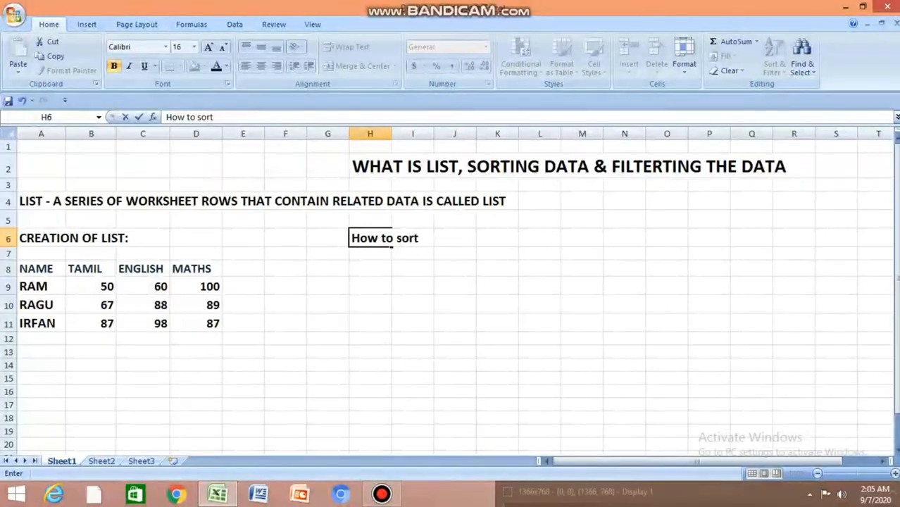
{"action": "type", "text": " the dsa"}
{"action": "key", "text": "BackSpace"}
{"action": "key", "text": "BackSpace"}
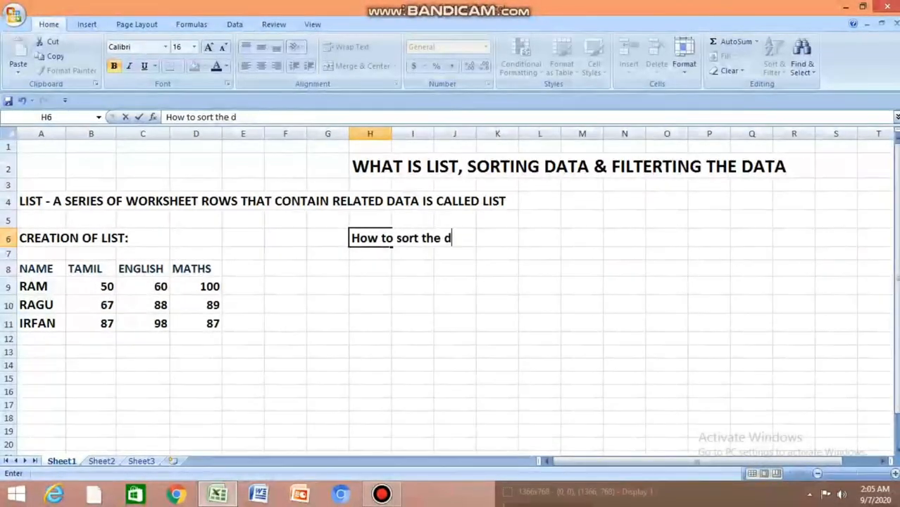
{"action": "type", "text": "ata?"}
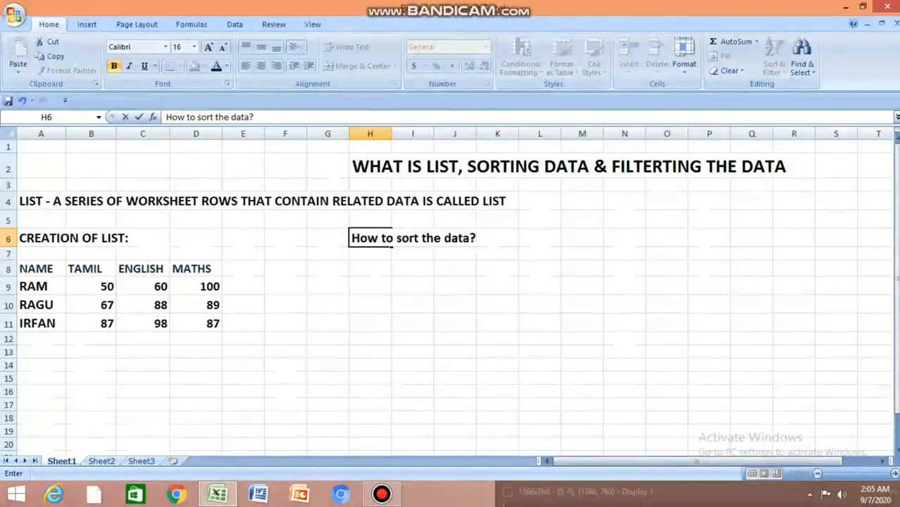
{"action": "left_click", "coordinate": [497, 286]}
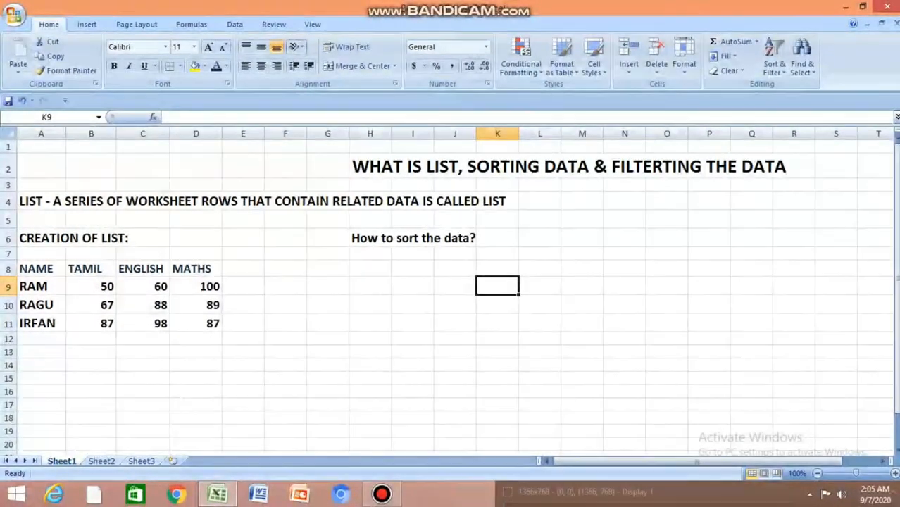
- Open the Sort dialog for the student rows A9:D11 and move it clear of the list
{"action": "left_click_drag", "start_coordinate": [40, 286], "coordinate": [211, 323]}
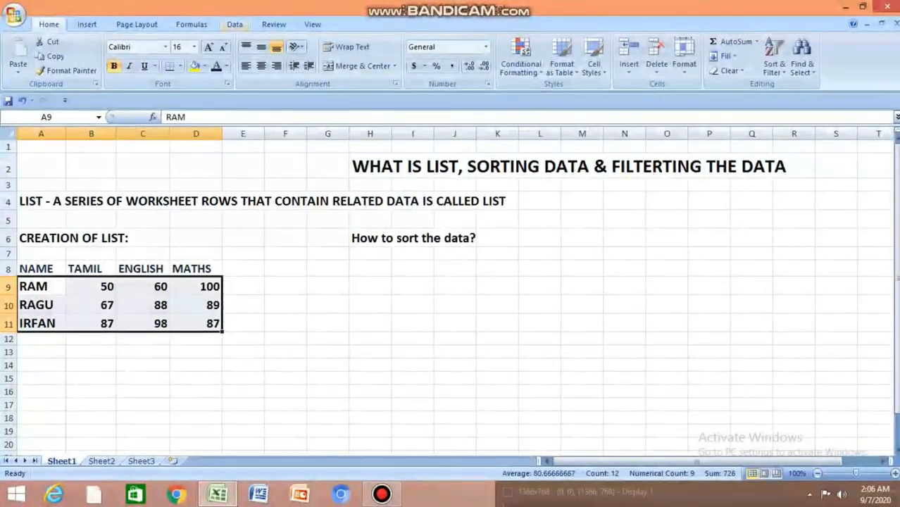
{"action": "left_click", "coordinate": [235, 24]}
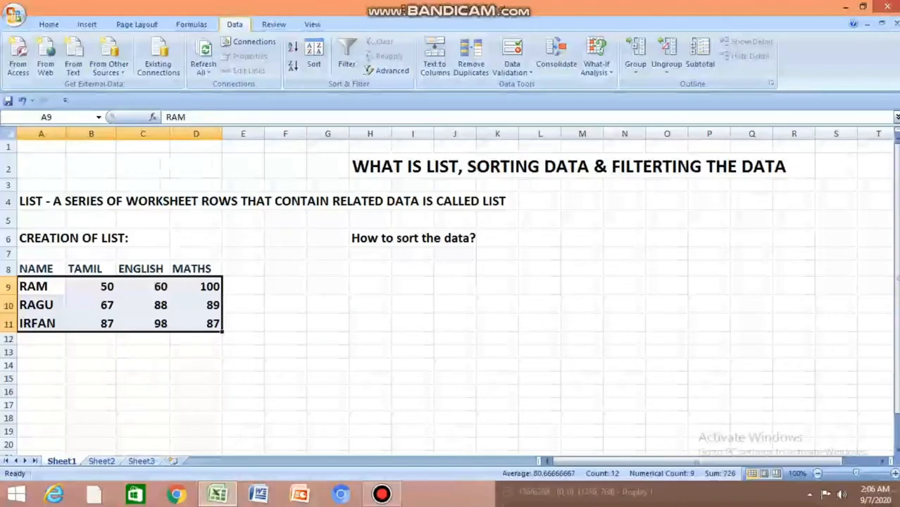
{"action": "left_click", "coordinate": [313, 56]}
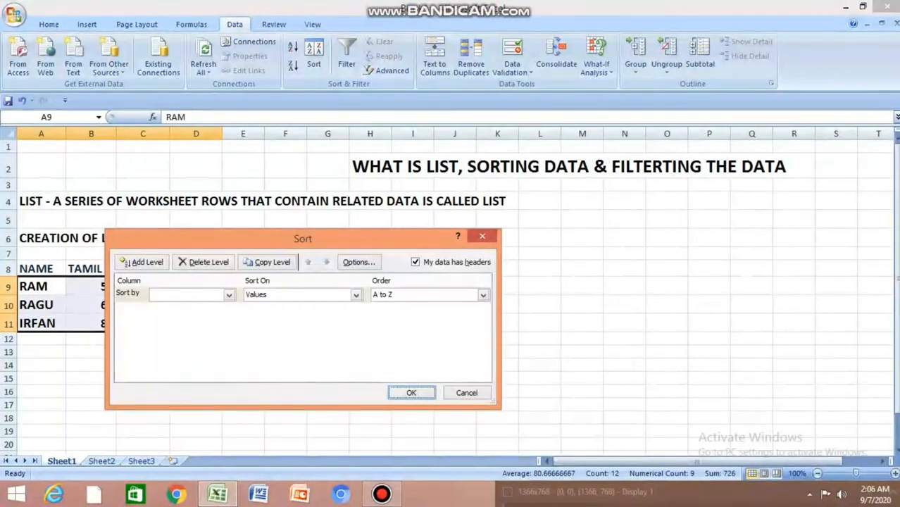
{"action": "left_click_drag", "start_coordinate": [304, 238], "coordinate": [576, 221]}
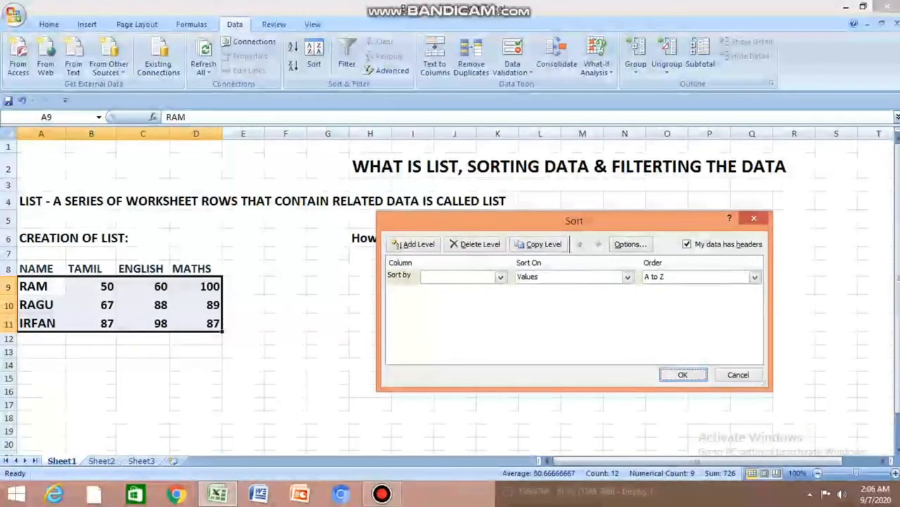
- Review the available choices for the sort column, what to sort on and the sort order
{"action": "left_click", "coordinate": [500, 277]}
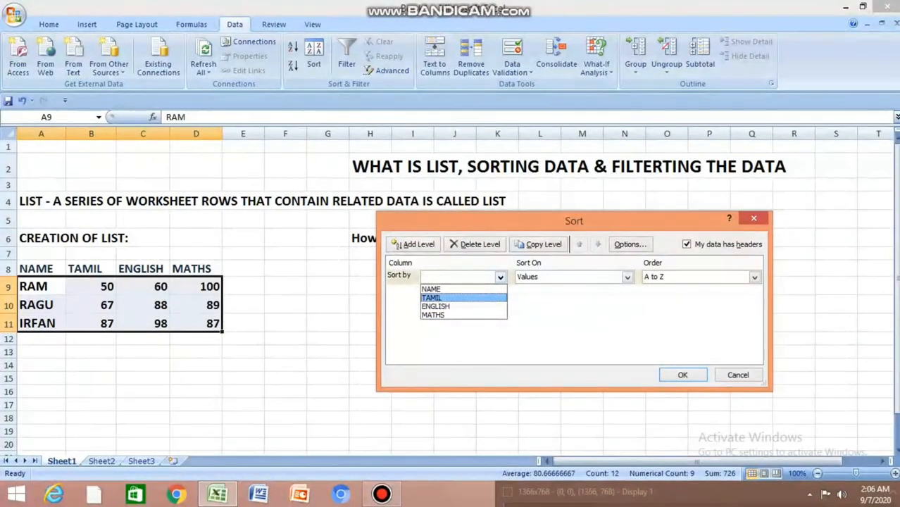
{"action": "left_click", "coordinate": [627, 277]}
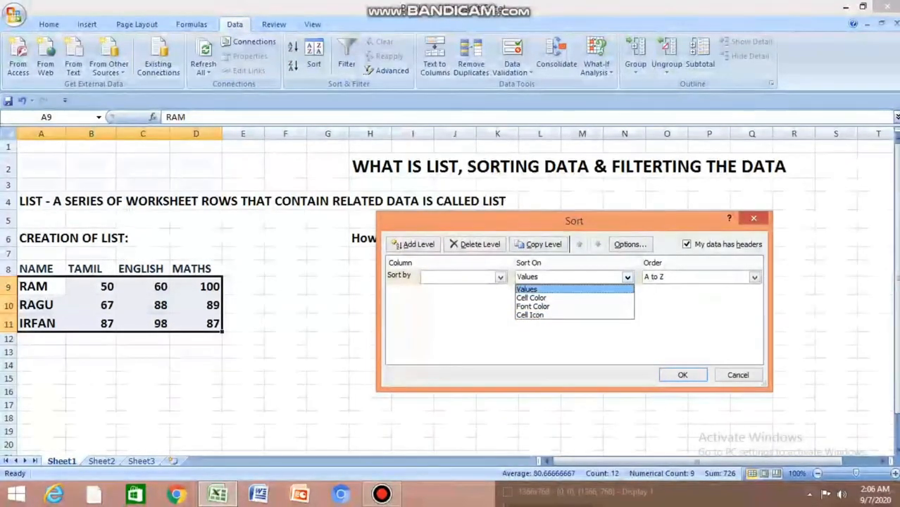
{"action": "left_click", "coordinate": [627, 276]}
{"action": "left_click", "coordinate": [753, 276]}
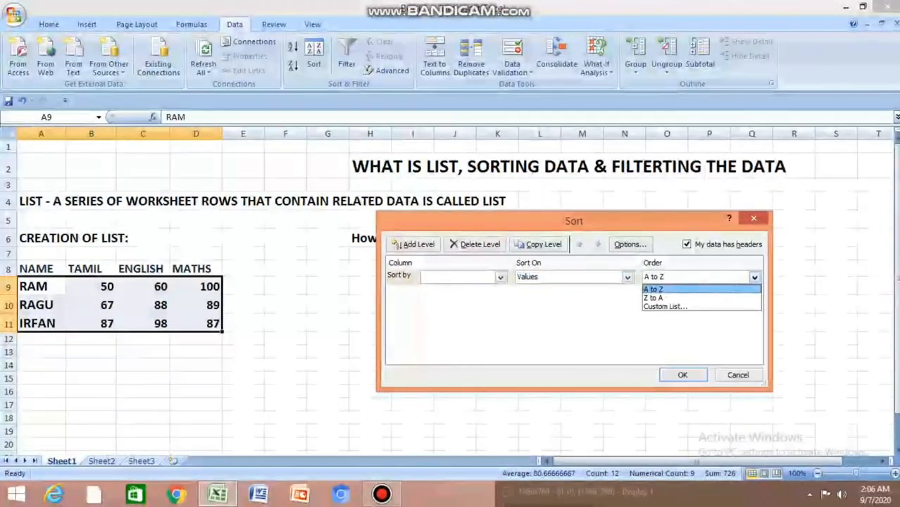
{"action": "left_click", "coordinate": [754, 277]}
{"action": "left_click", "coordinate": [754, 276]}
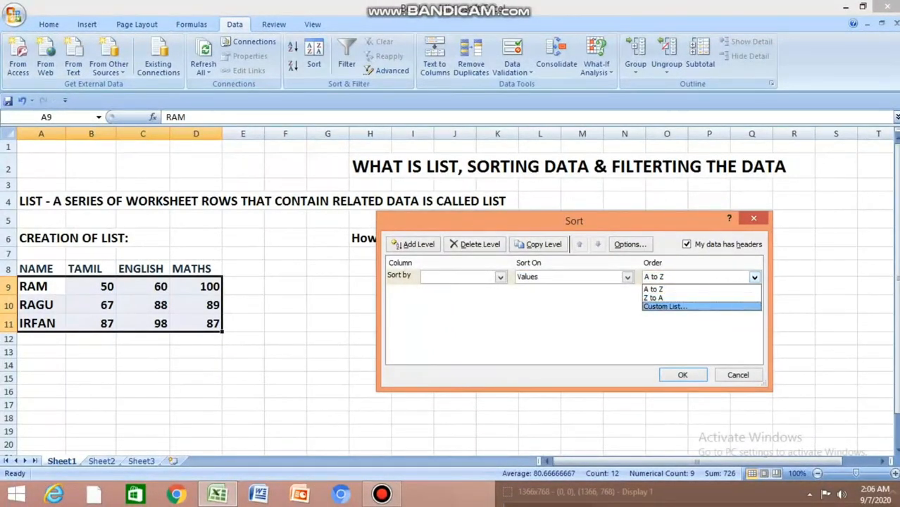
{"action": "left_click", "coordinate": [665, 306]}
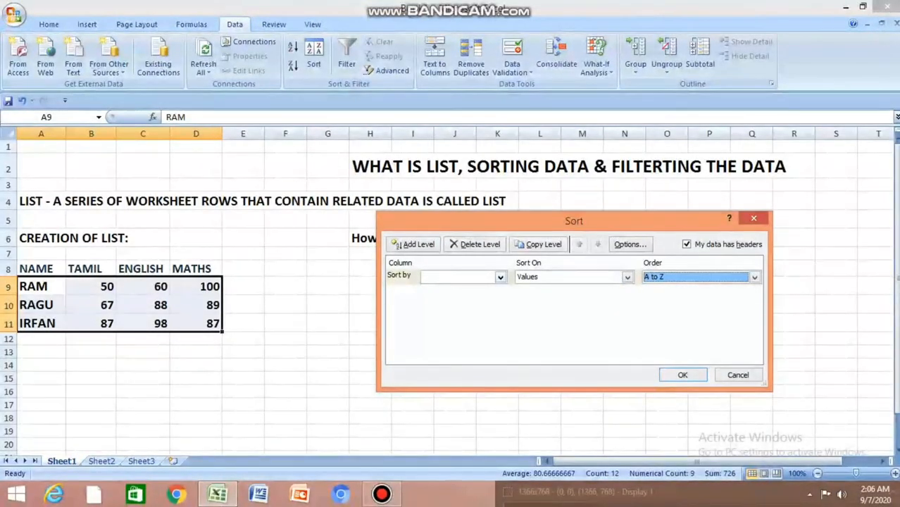
{"action": "left_click", "coordinate": [499, 277]}
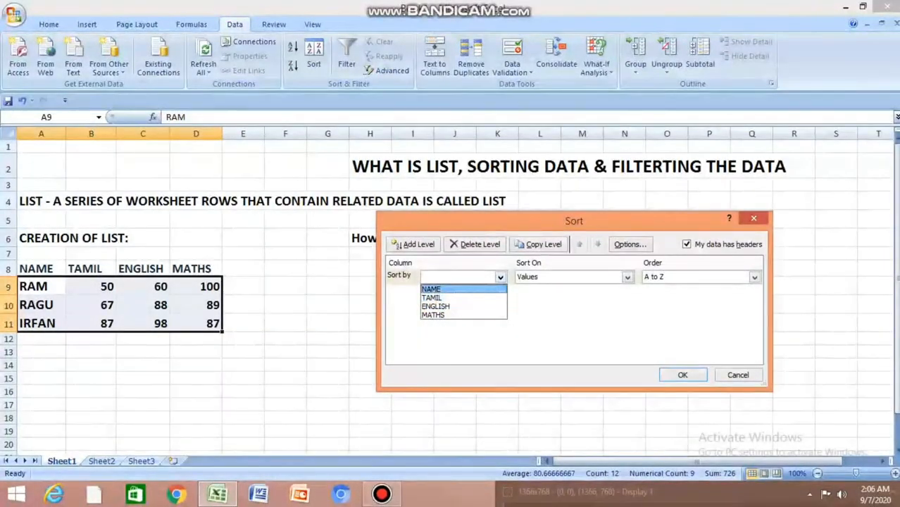
{"action": "left_click", "coordinate": [500, 277]}
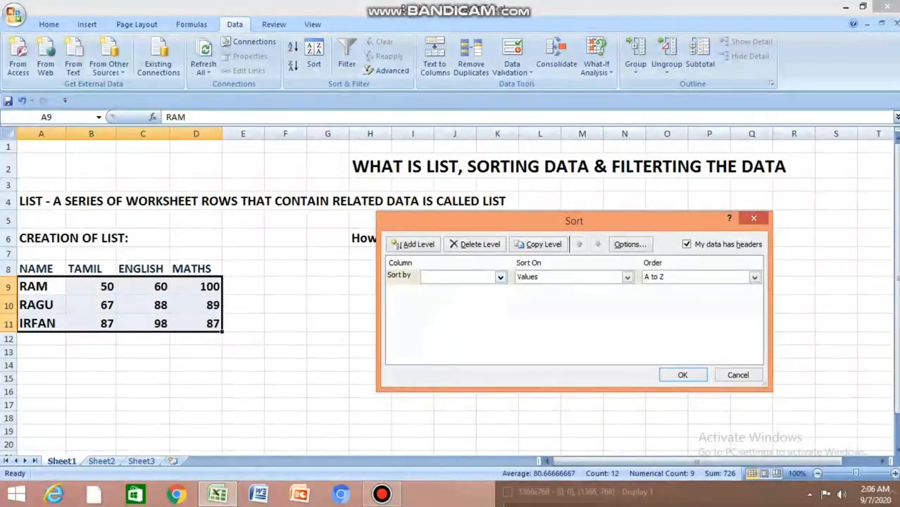
- Sort the student rows by NAME on values, in A to Z order
{"action": "left_click", "coordinate": [499, 277]}
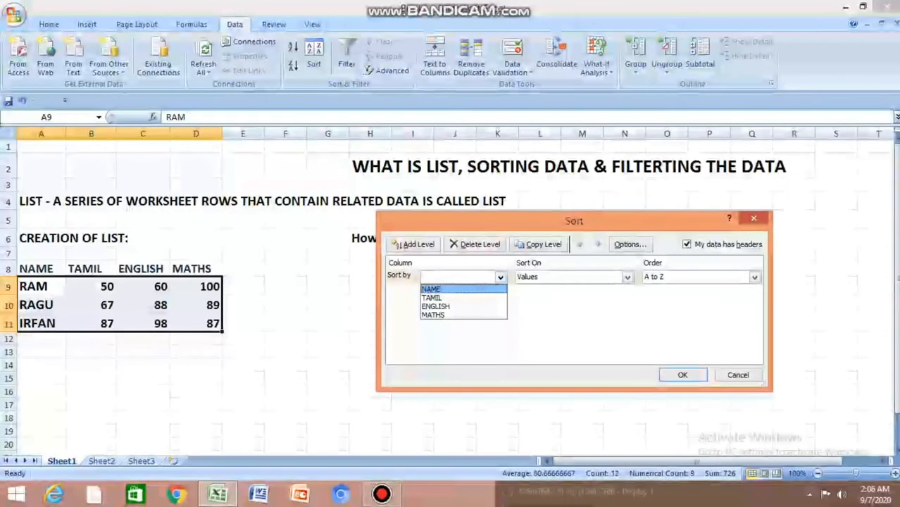
{"action": "key", "text": "Return"}
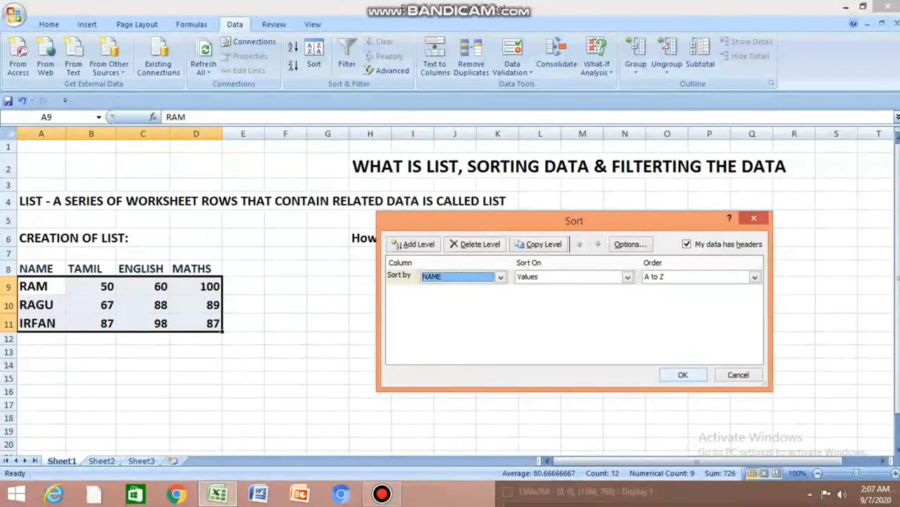
{"action": "left_click", "coordinate": [682, 374]}
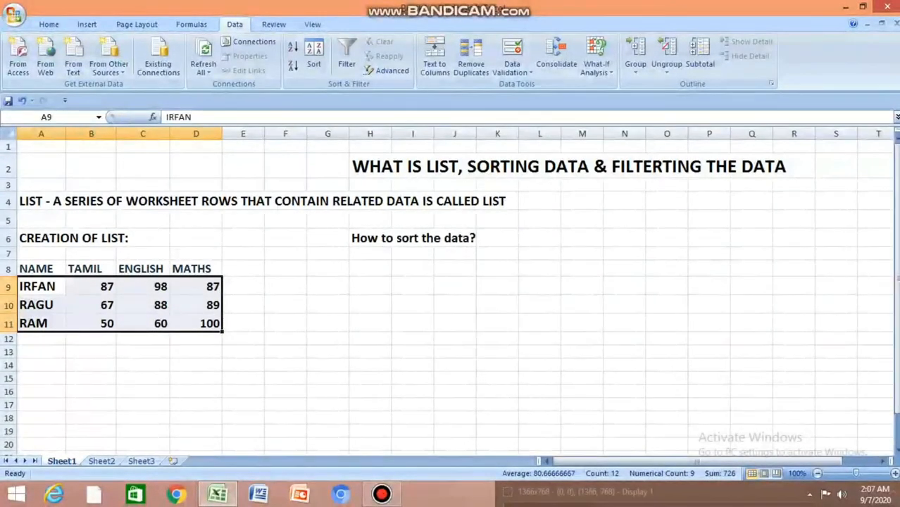
- Undo and redo the NAME sort repeatedly to compare the row order before and after sorting
{"action": "key", "text": "ctrl+z"}
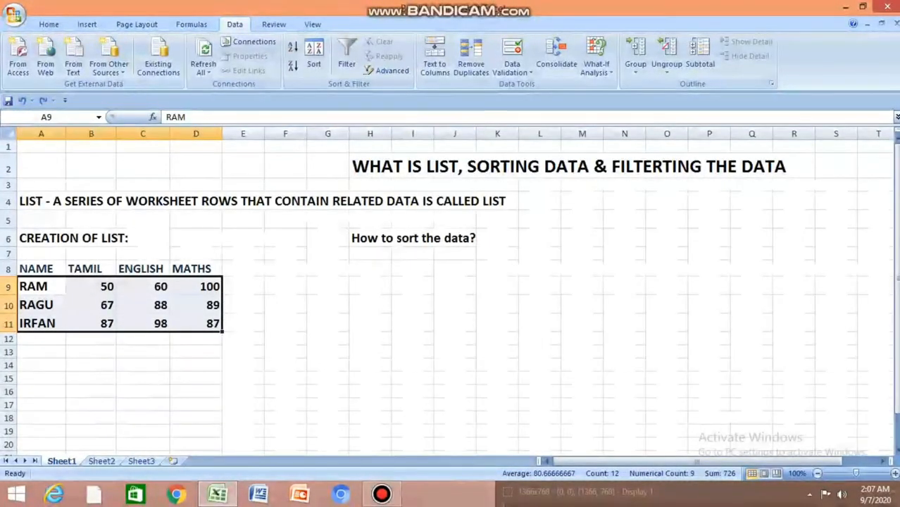
{"action": "key", "text": "ctrl+y"}
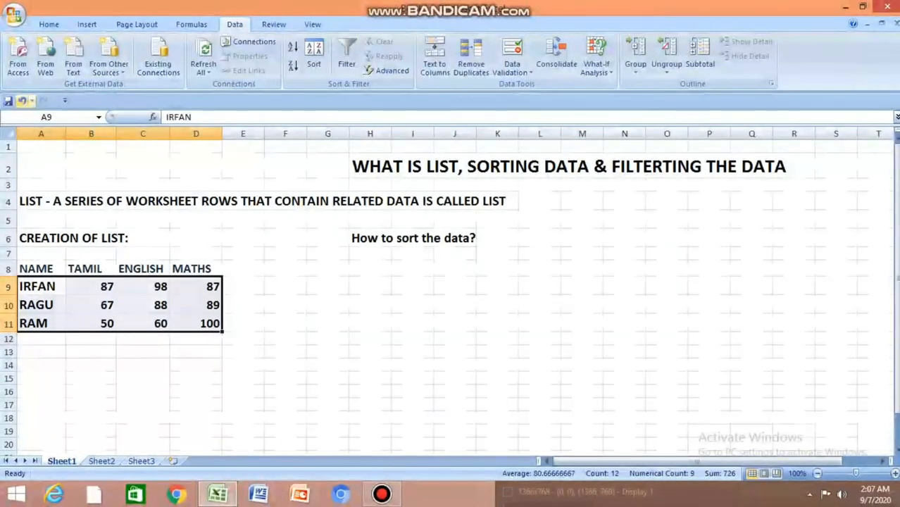
{"action": "left_click", "coordinate": [23, 100]}
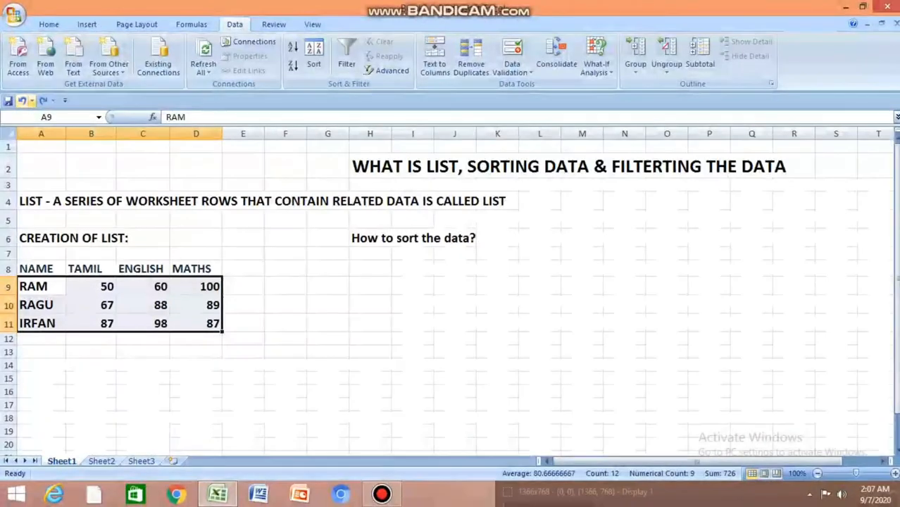
{"action": "left_click", "coordinate": [43, 100]}
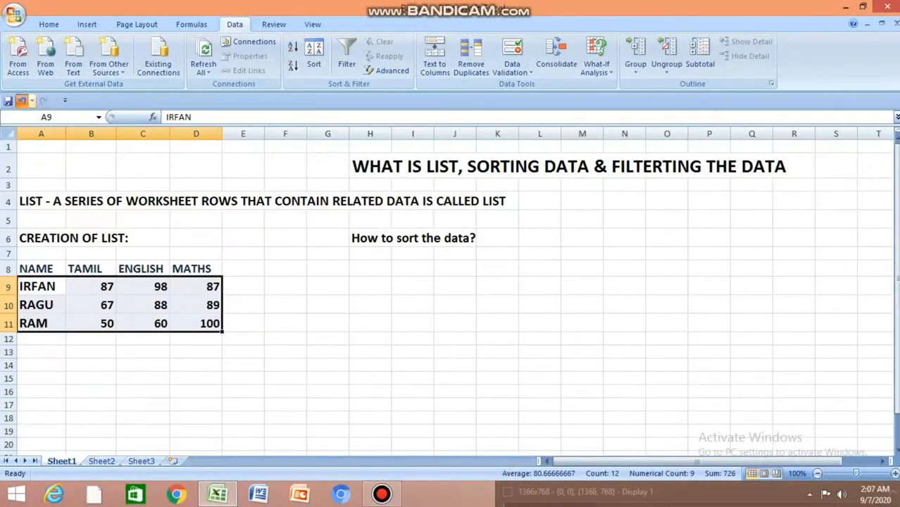
{"action": "left_click", "coordinate": [22, 101]}
{"action": "left_click", "coordinate": [43, 100]}
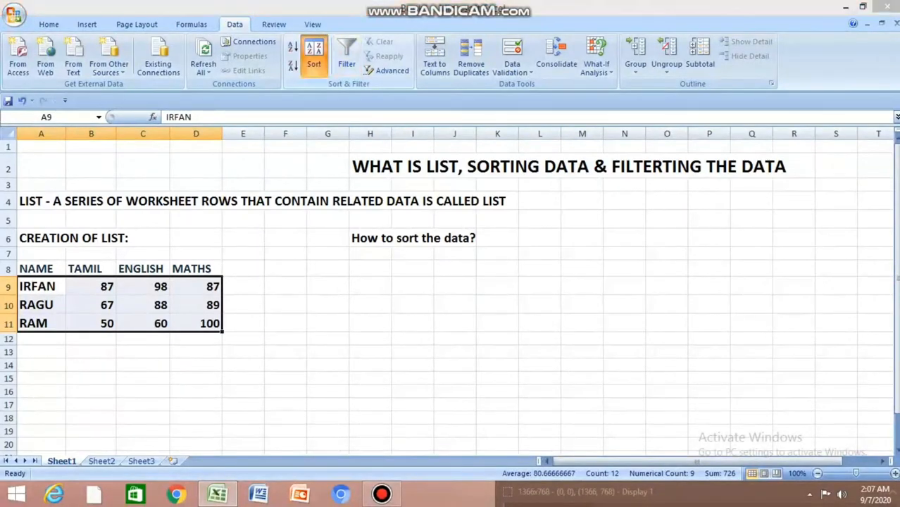
- Sort the student rows by TAMIL on values from smallest to largest, and undo that sort
{"action": "left_click", "coordinate": [314, 60]}
{"action": "left_click", "coordinate": [500, 277]}
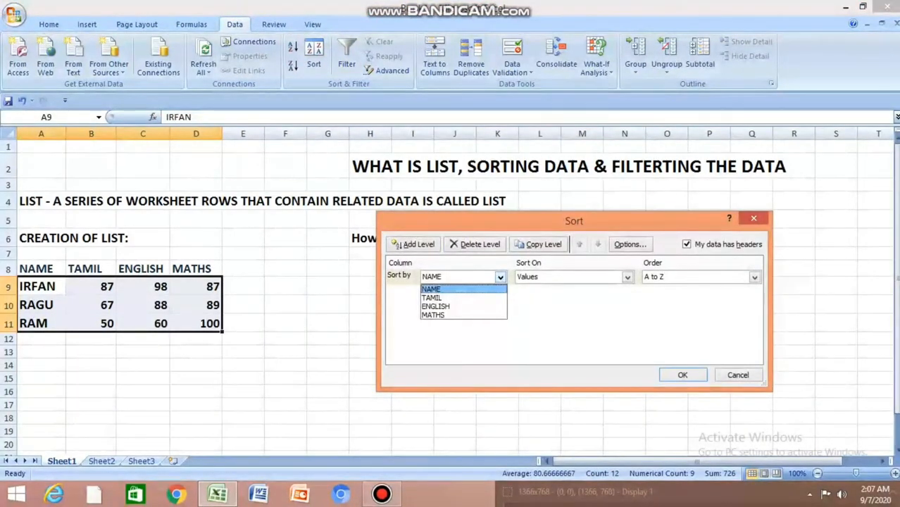
{"action": "left_click", "coordinate": [450, 297]}
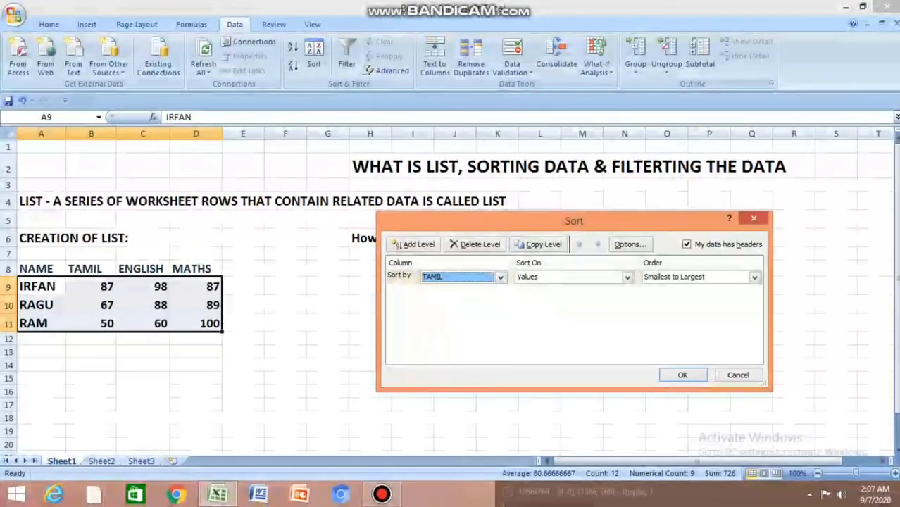
{"action": "left_click", "coordinate": [682, 375]}
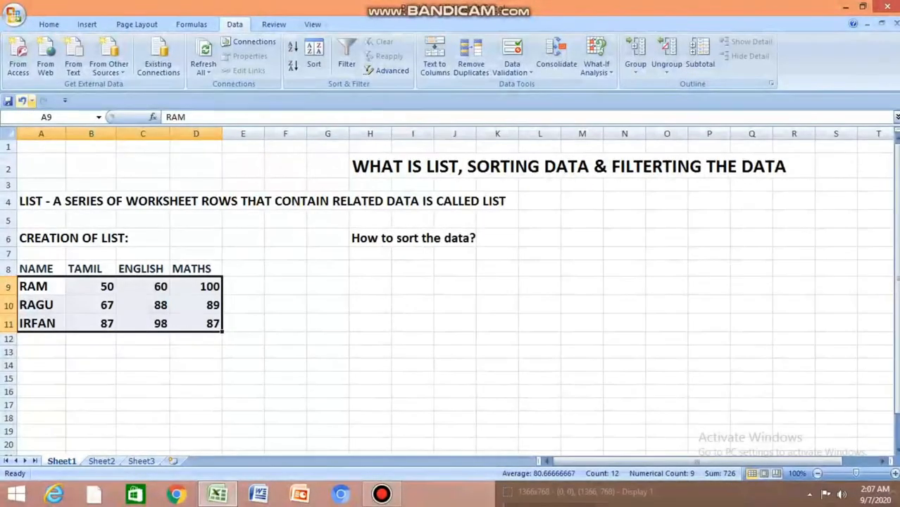
{"action": "left_click", "coordinate": [22, 101]}
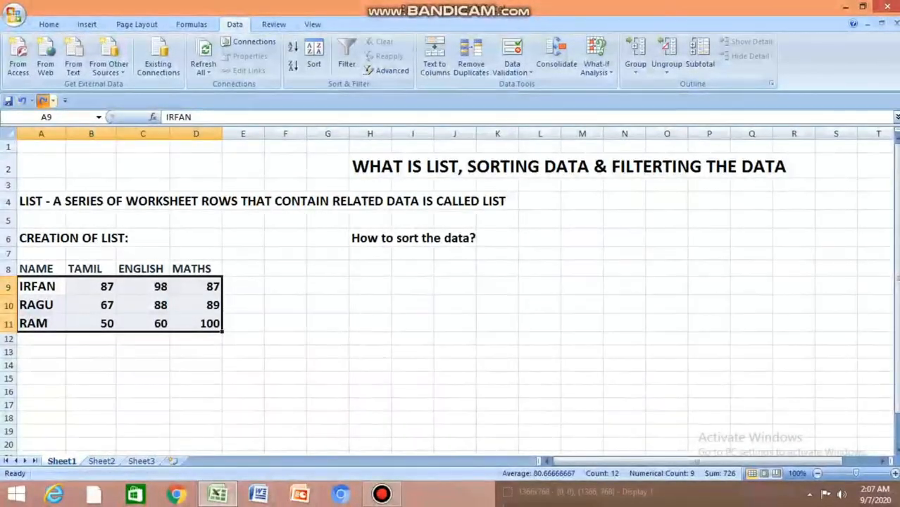
- Redo, undo and again redo the TAMIL sort to compare the order of the student rows
{"action": "left_click", "coordinate": [43, 100]}
{"action": "left_click", "coordinate": [22, 100]}
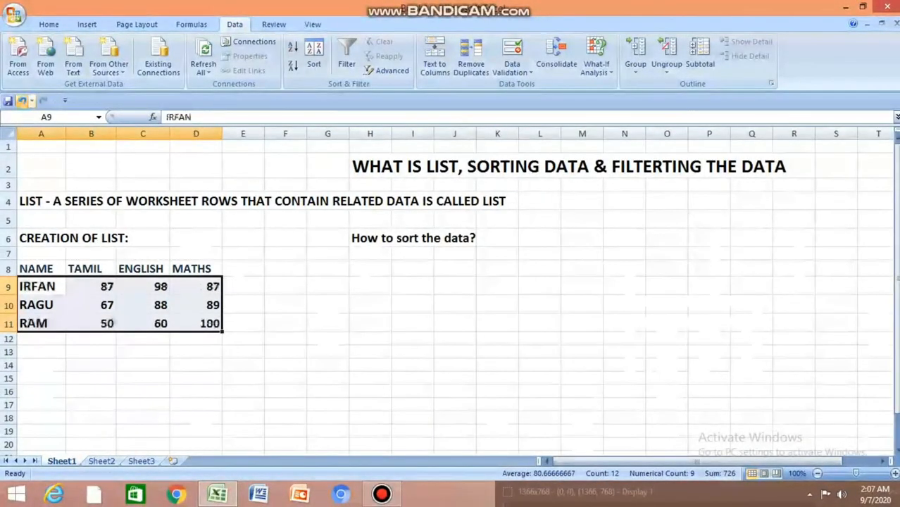
{"action": "left_click", "coordinate": [44, 100]}
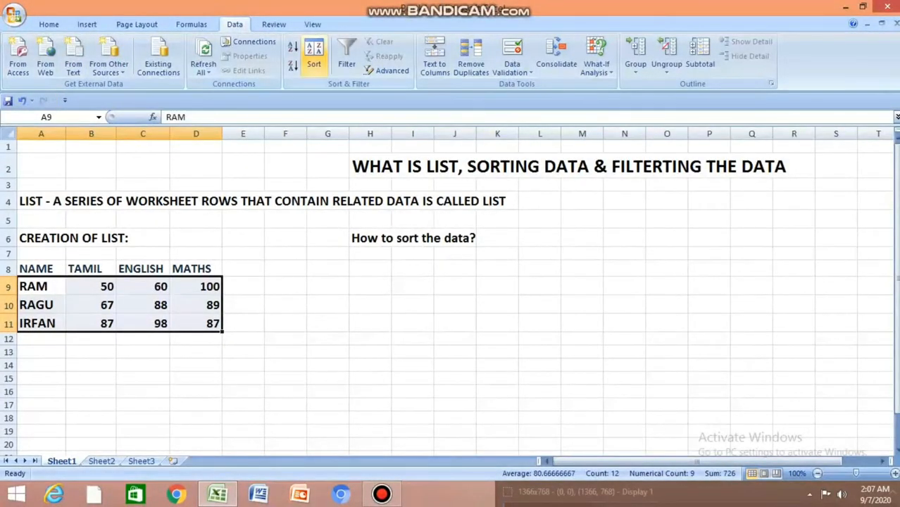
- Sort the student rows by NAME on values, in A to Z order
{"action": "left_click", "coordinate": [313, 56]}
{"action": "left_click", "coordinate": [500, 276]}
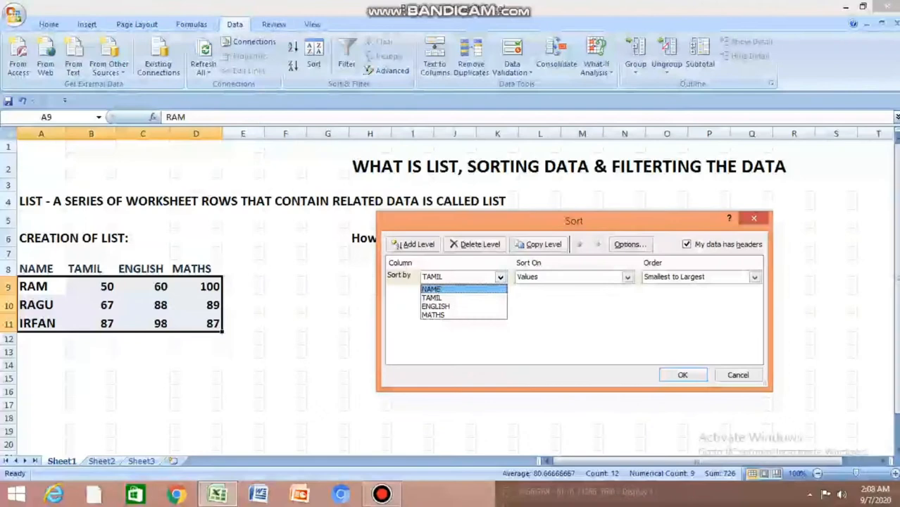
{"action": "left_click", "coordinate": [431, 288]}
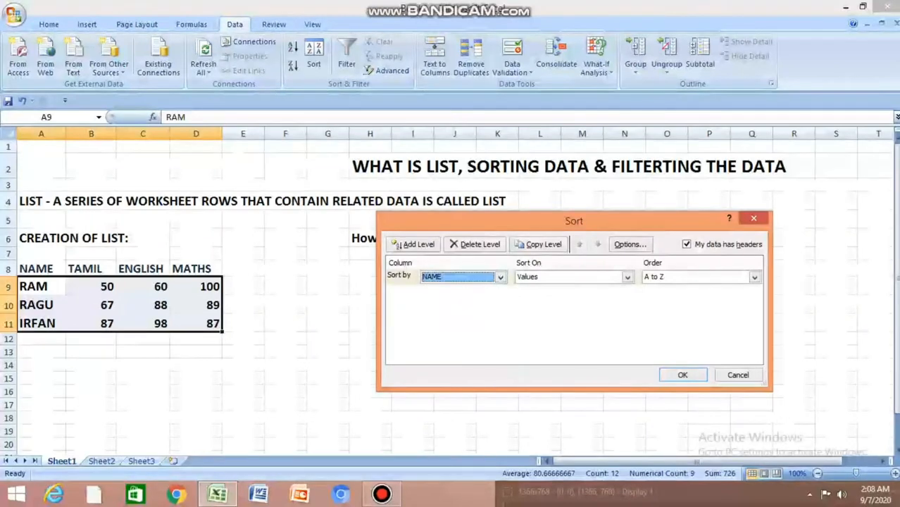
{"action": "key", "text": "Return"}
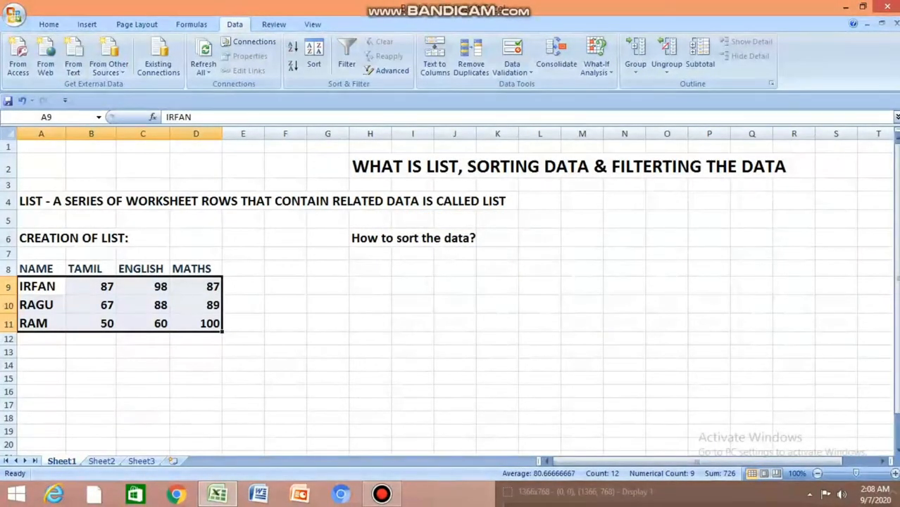
{"action": "left_click", "coordinate": [412, 286]}
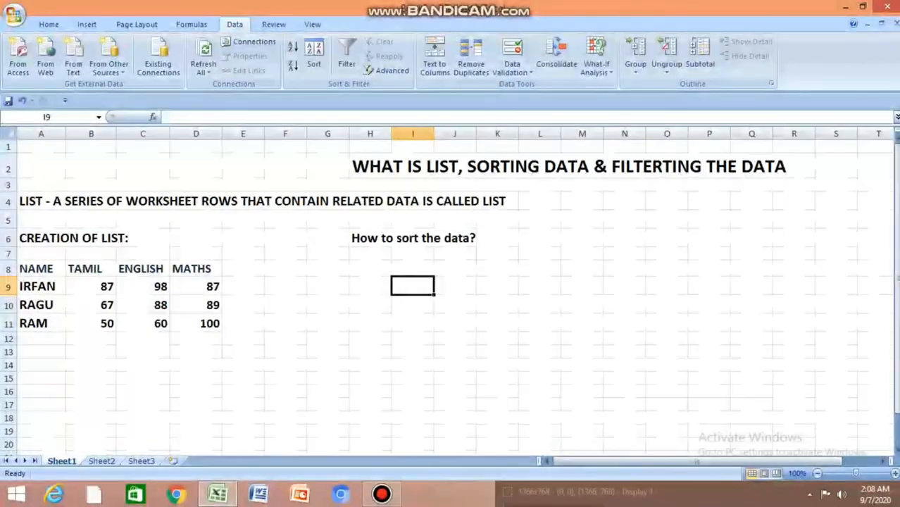
- Enter the bold heading "Filtering Data?" in cell H8, below the sorting heading
{"action": "left_click", "coordinate": [370, 268]}
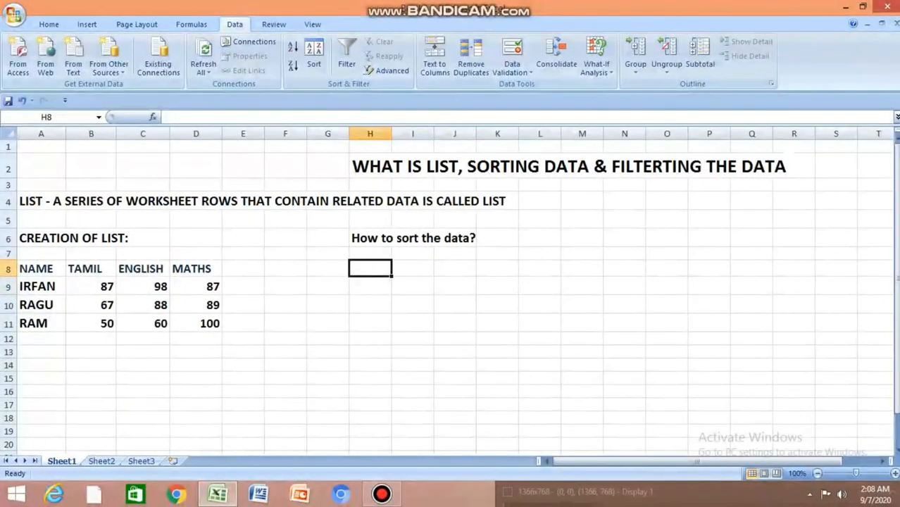
{"action": "type", "text": "Filteri"}
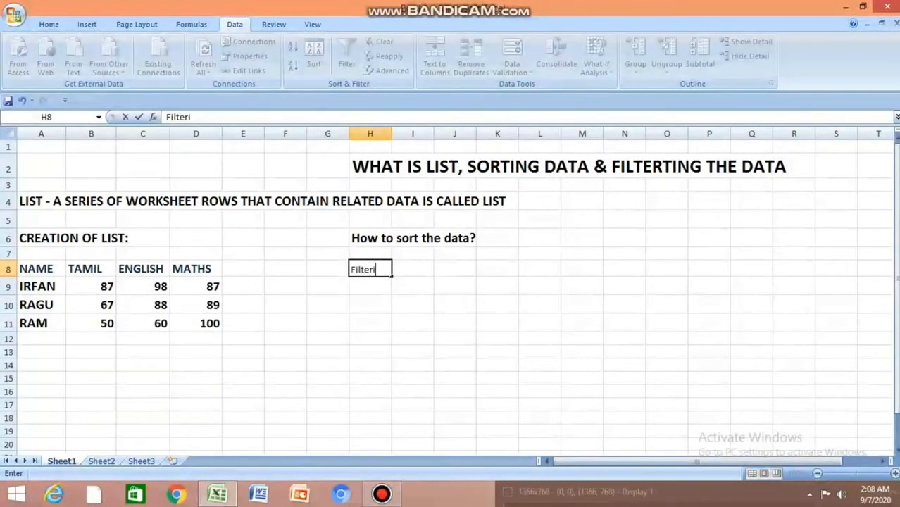
{"action": "type", "text": "ng Data?"}
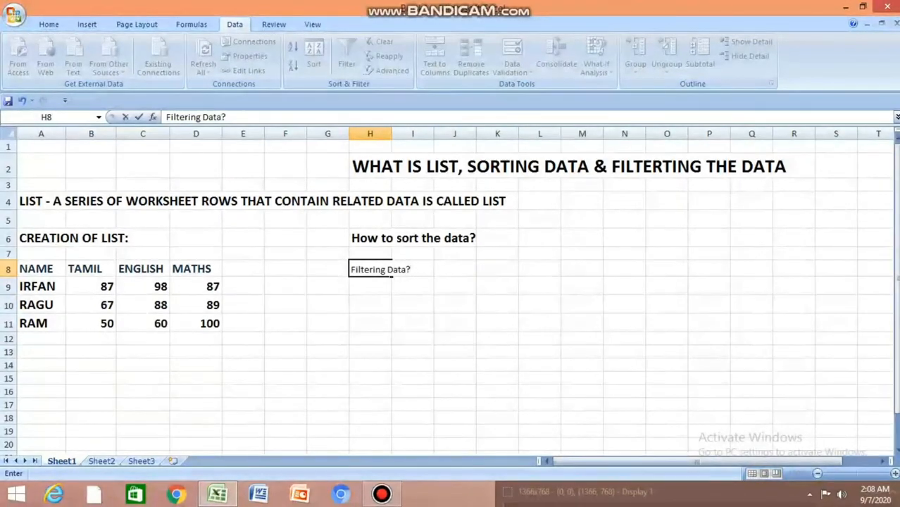
{"action": "key", "text": "shift+Home"}
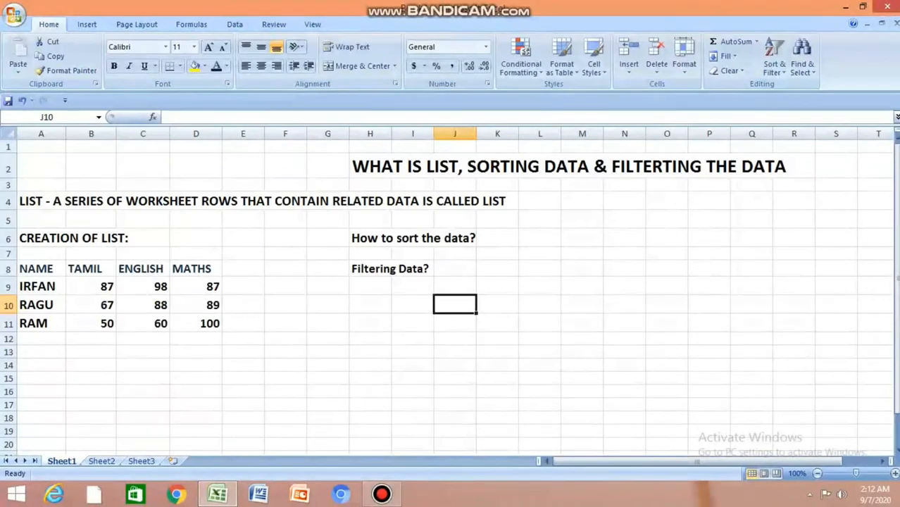
- Turn on filtering for the student list in A8:D11, including its header row
{"action": "left_click", "coordinate": [41, 269]}
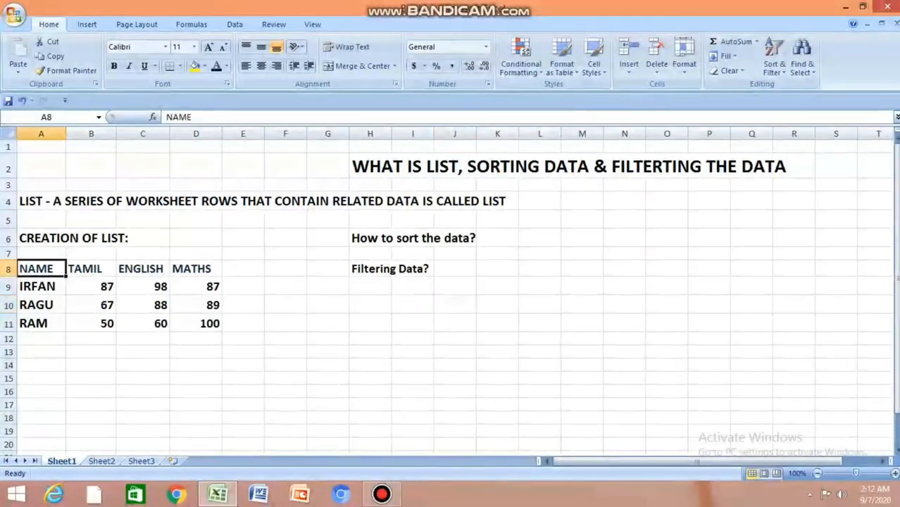
{"action": "left_click_drag", "start_coordinate": [40, 268], "coordinate": [246, 322]}
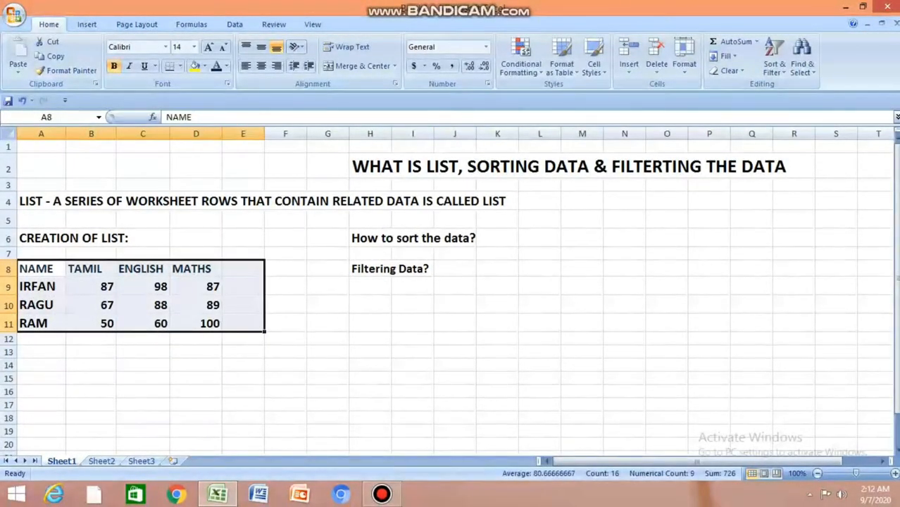
{"action": "left_click", "coordinate": [196, 305]}
{"action": "left_click_drag", "start_coordinate": [41, 268], "coordinate": [204, 323]}
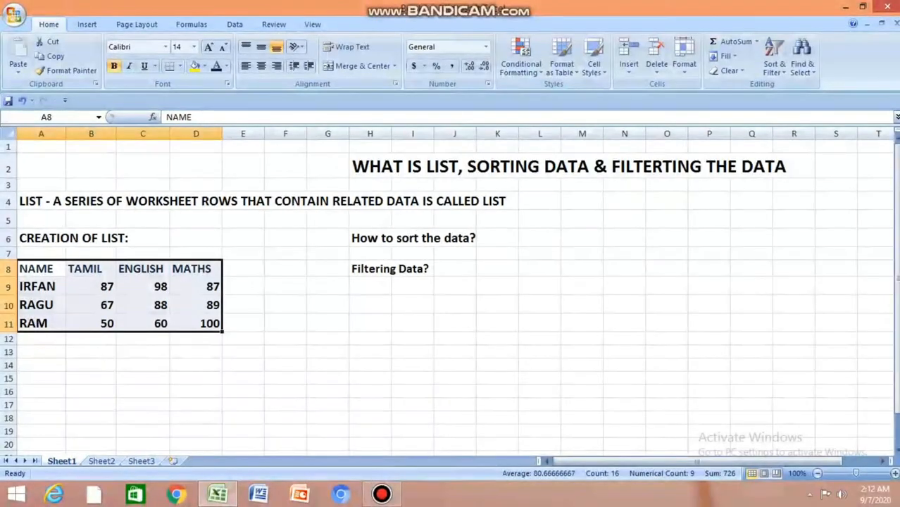
{"action": "right_click", "coordinate": [58, 264]}
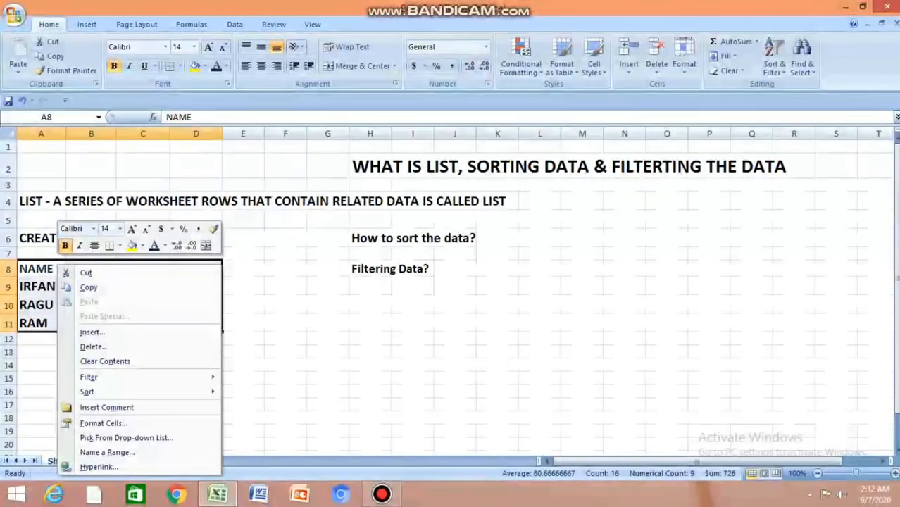
{"action": "mouse_move", "coordinate": [141, 377]}
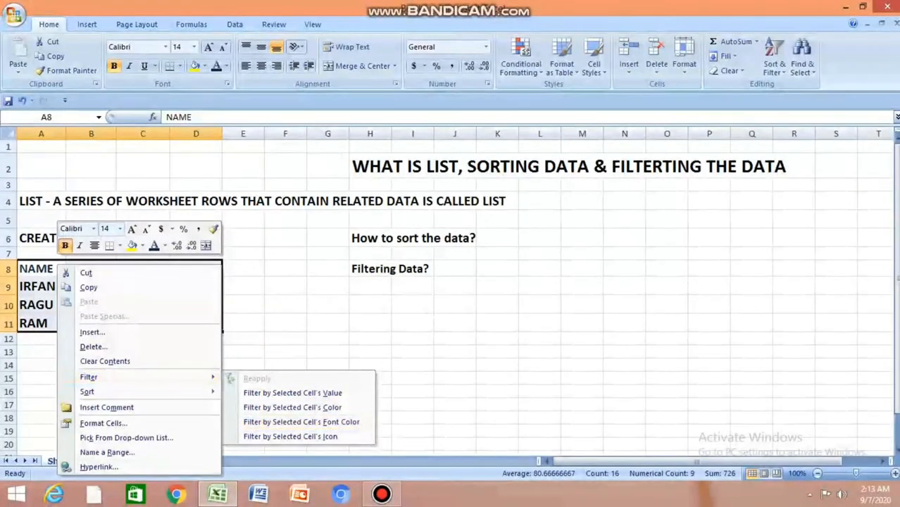
{"action": "left_click", "coordinate": [234, 25]}
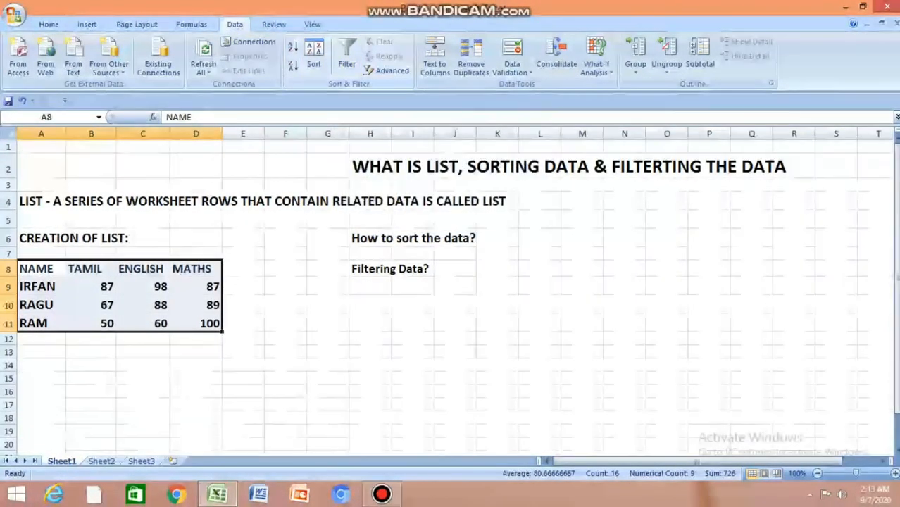
{"action": "left_click", "coordinate": [346, 56]}
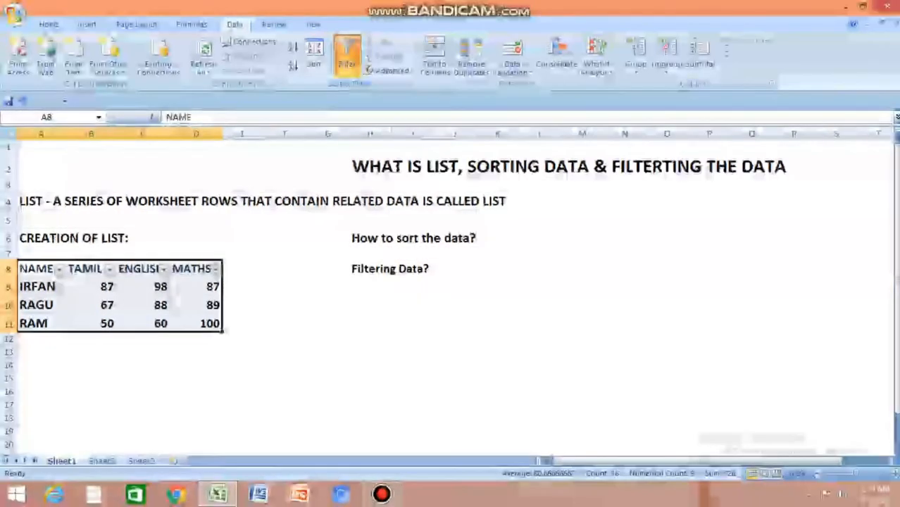
{"action": "left_click", "coordinate": [346, 57]}
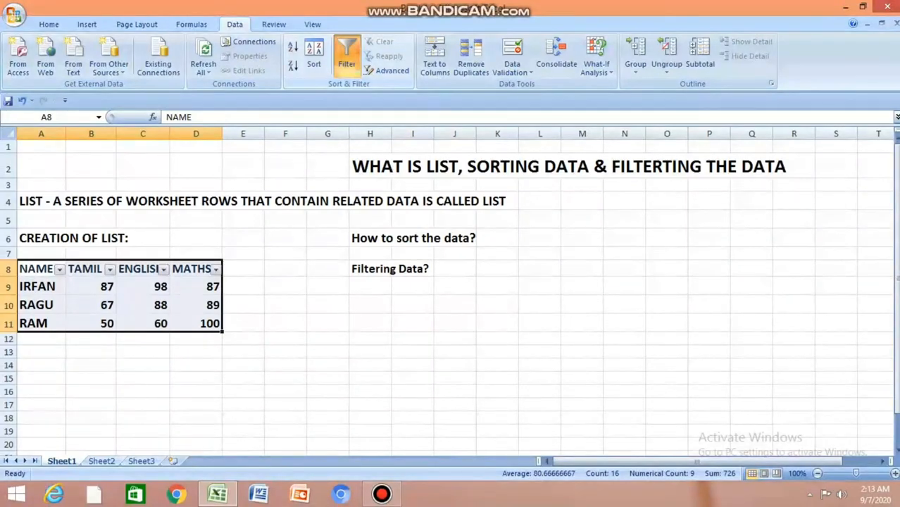
{"action": "left_click", "coordinate": [285, 323]}
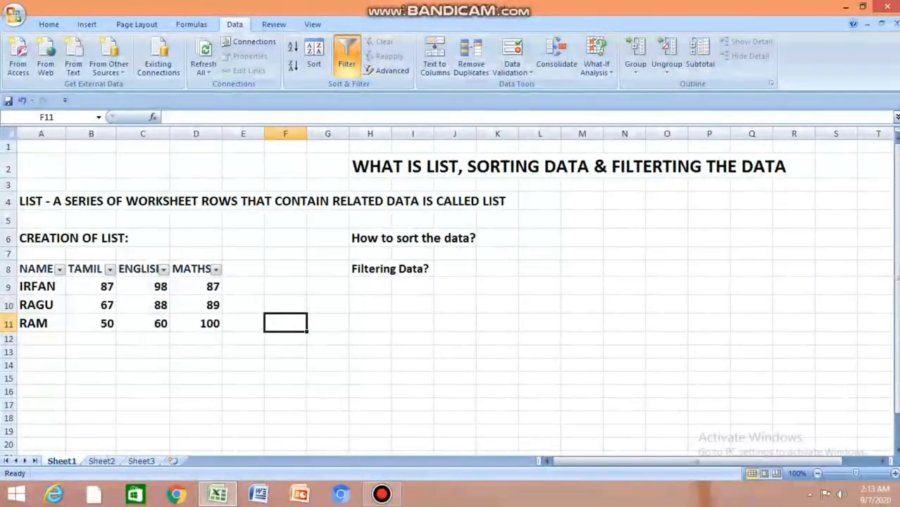
- Sort the list from the NAME column's filter options, first A to Z and finally Z to A
{"action": "left_click", "coordinate": [60, 269]}
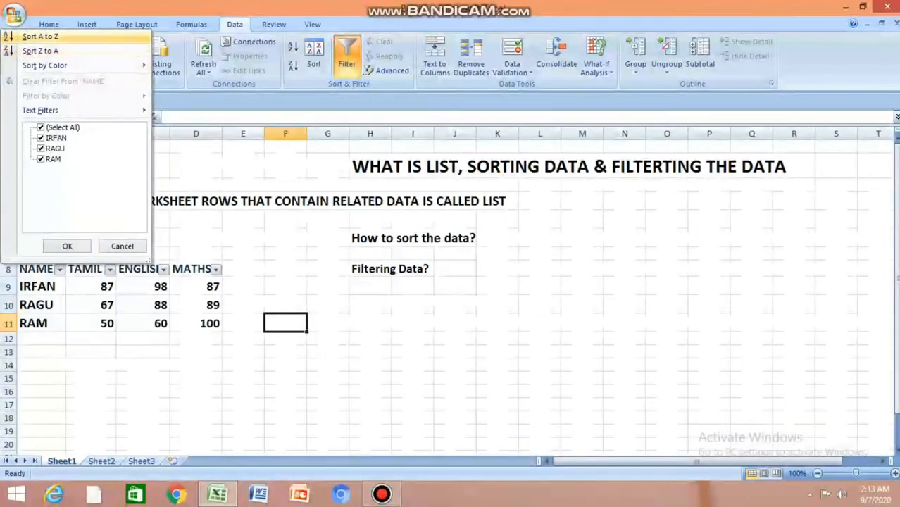
{"action": "left_click", "coordinate": [41, 36]}
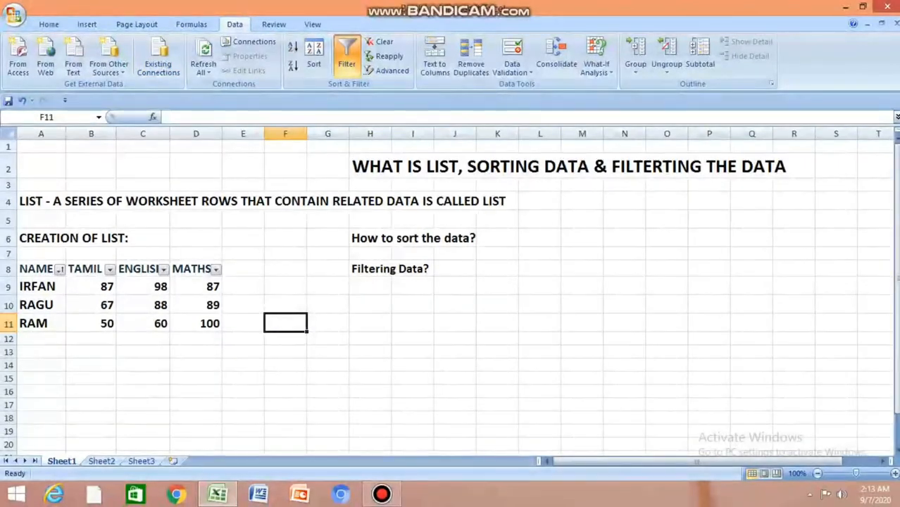
{"action": "left_click", "coordinate": [60, 269]}
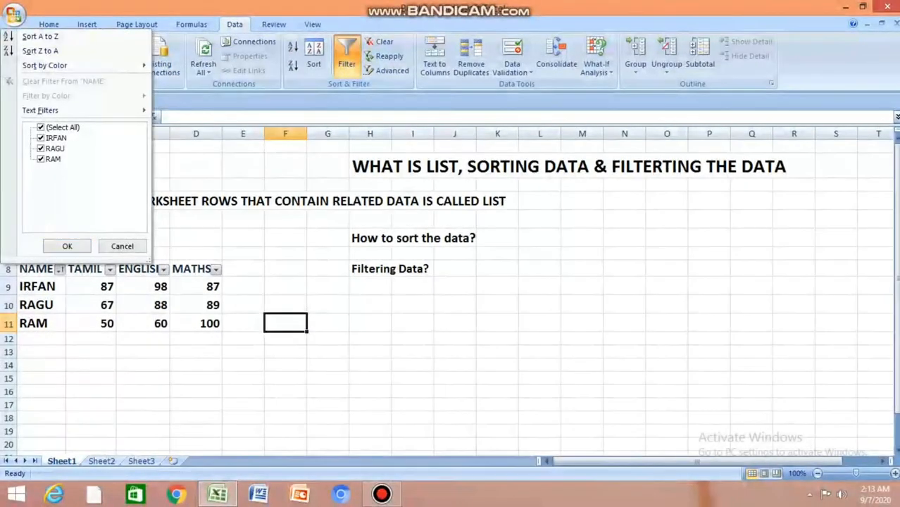
{"action": "left_click", "coordinate": [40, 52]}
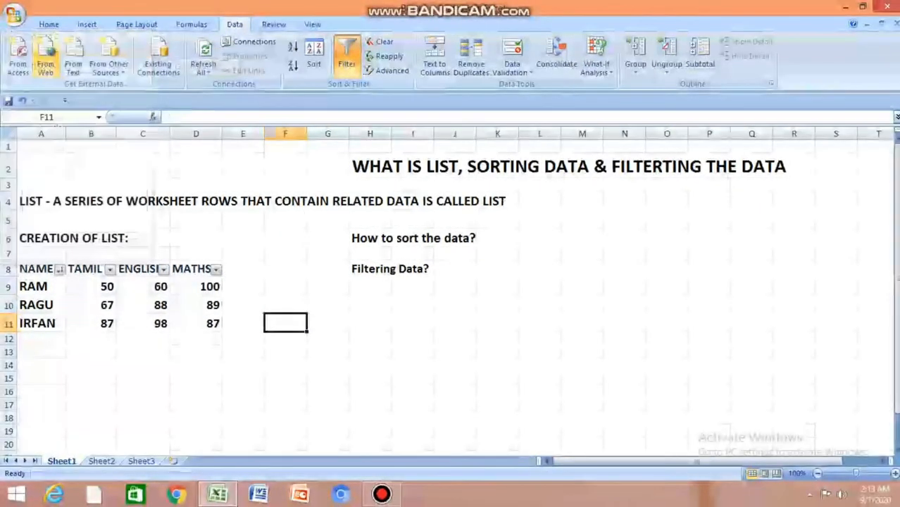
{"action": "left_click", "coordinate": [413, 351]}
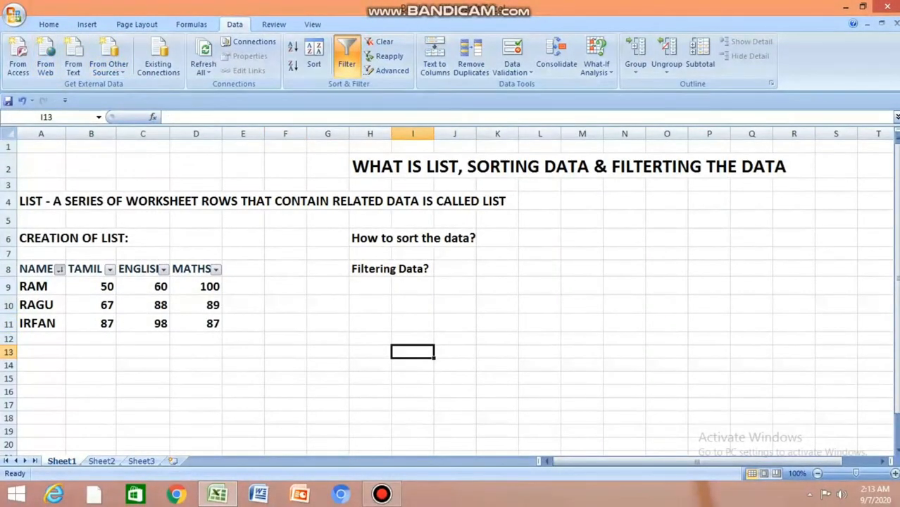
- Filter the NAME column to hide the student in the list's first data row, keeping the other two
{"action": "left_click", "coordinate": [60, 269]}
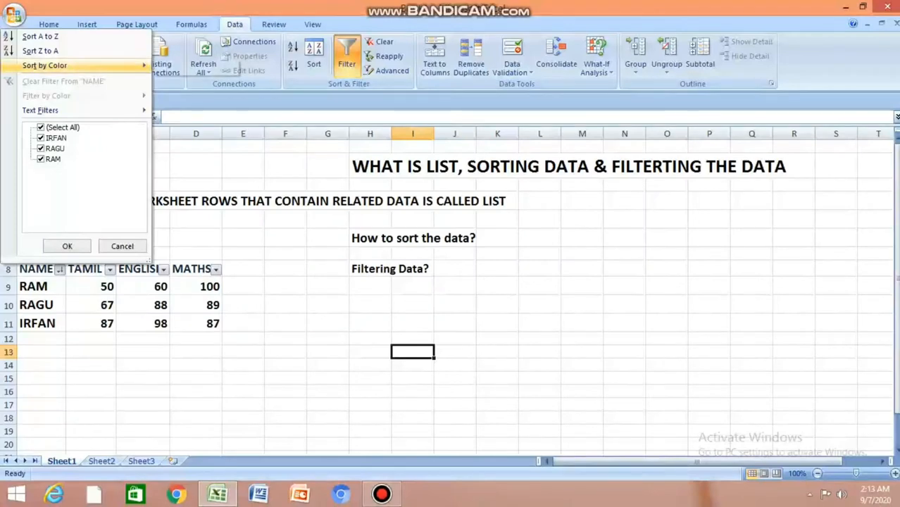
{"action": "mouse_move", "coordinate": [45, 65]}
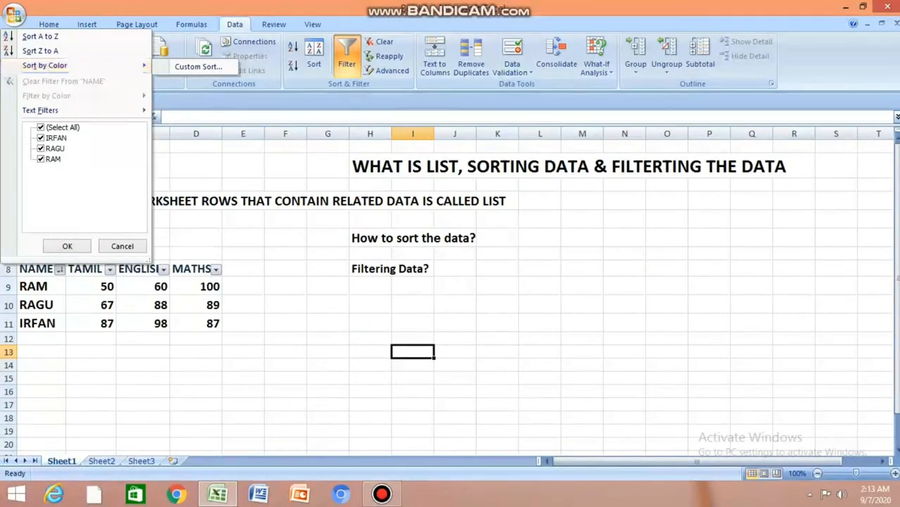
{"action": "mouse_move", "coordinate": [40, 110]}
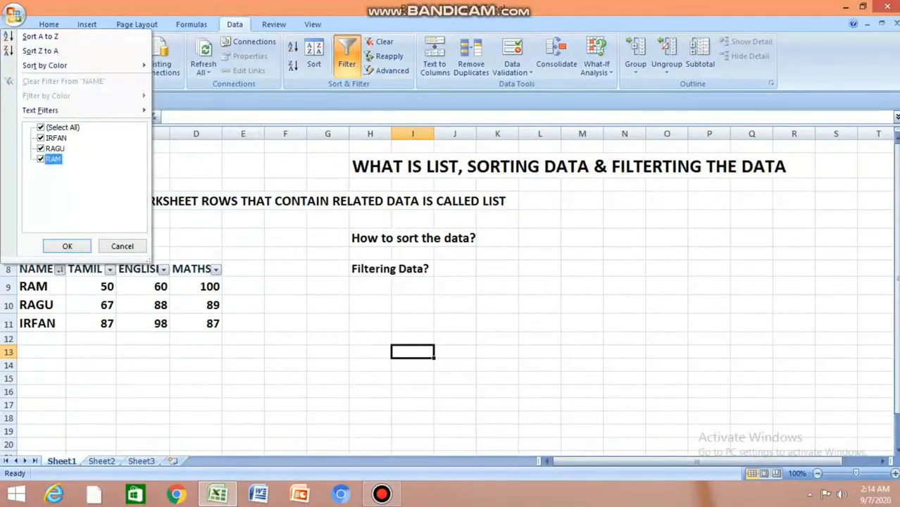
{"action": "left_click", "coordinate": [41, 159]}
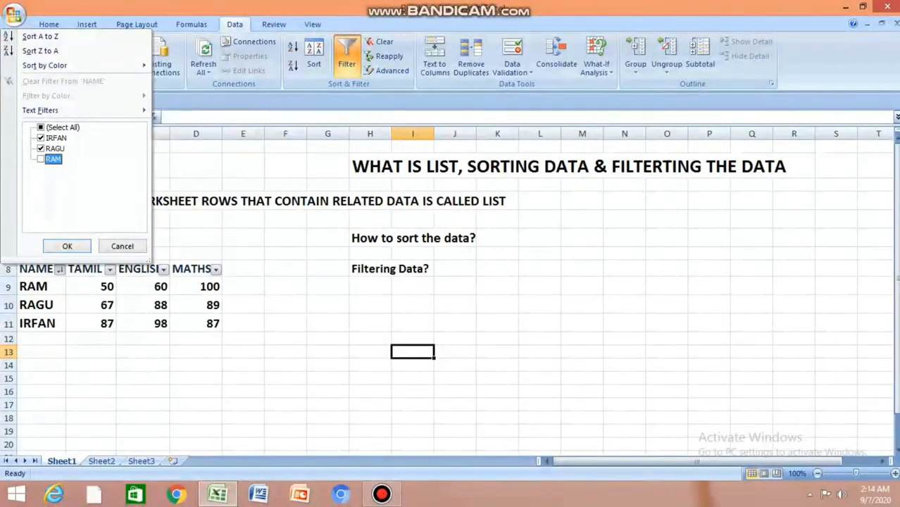
{"action": "left_click", "coordinate": [67, 247]}
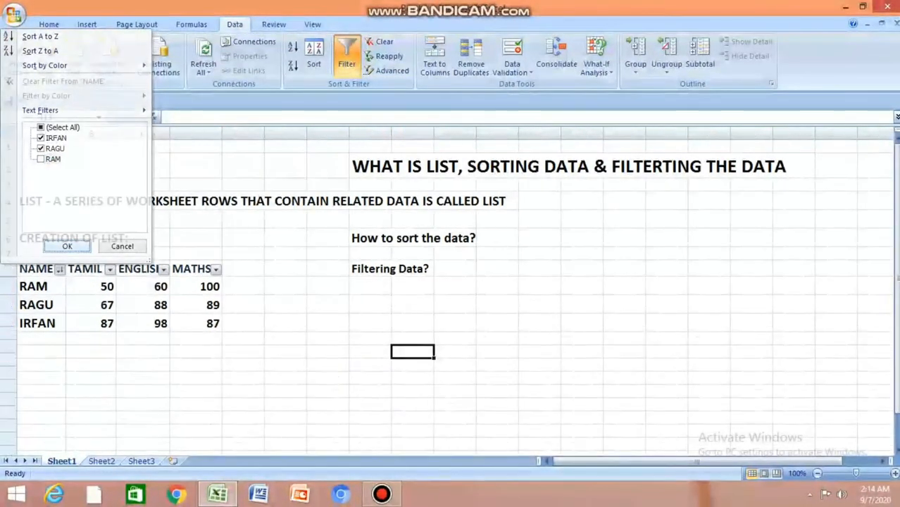
{"action": "left_click", "coordinate": [243, 346]}
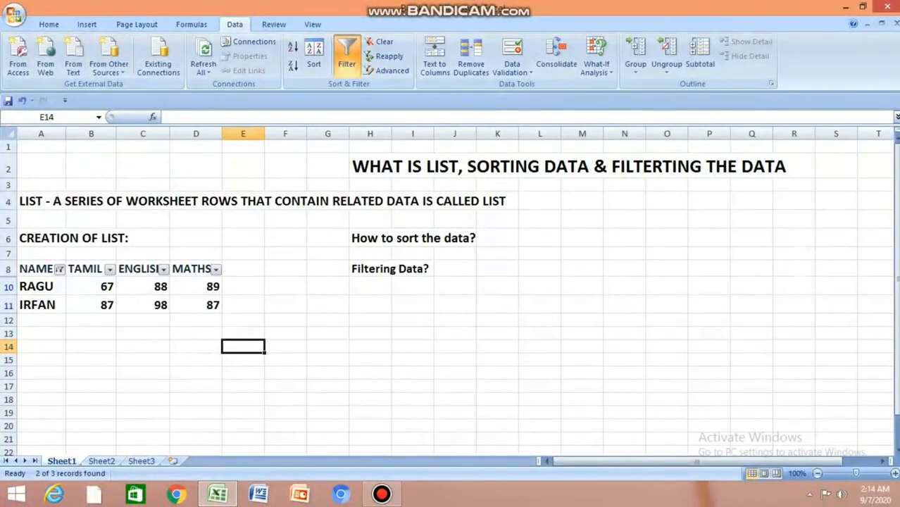
- Include the hidden student in the NAME filter again, and review the filter choices of the MATHS column
{"action": "left_click", "coordinate": [59, 269]}
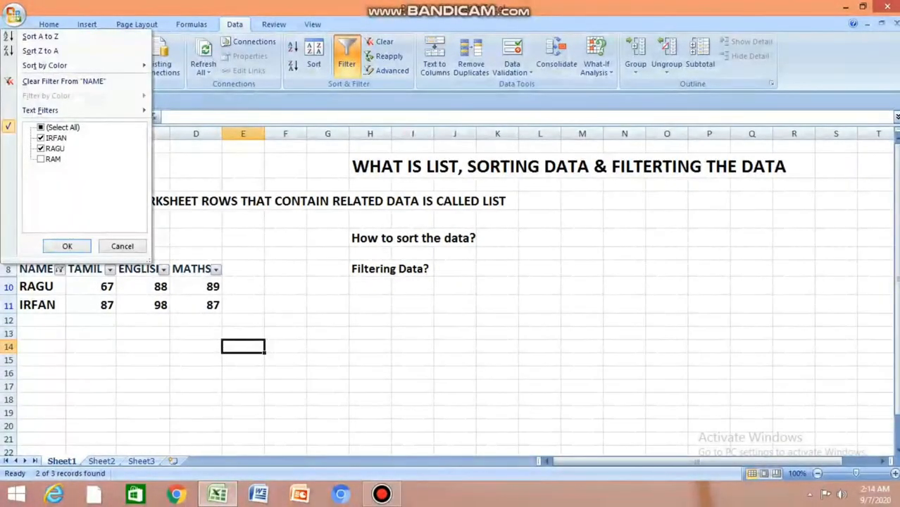
{"action": "left_click", "coordinate": [41, 159]}
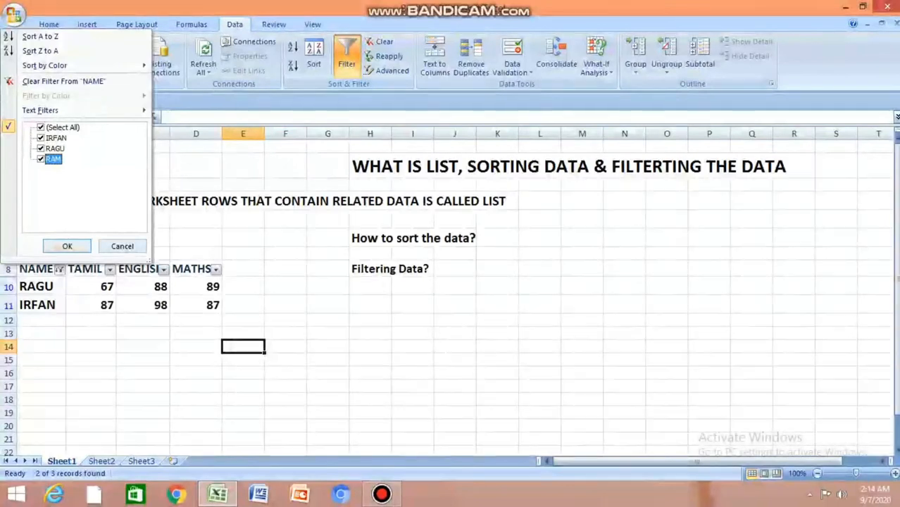
{"action": "left_click", "coordinate": [67, 246]}
{"action": "left_click", "coordinate": [285, 338]}
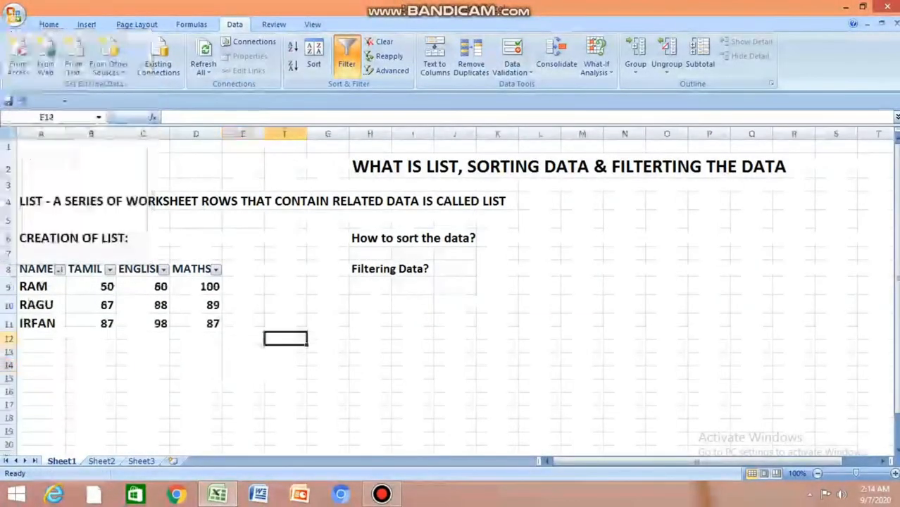
{"action": "left_click", "coordinate": [215, 269]}
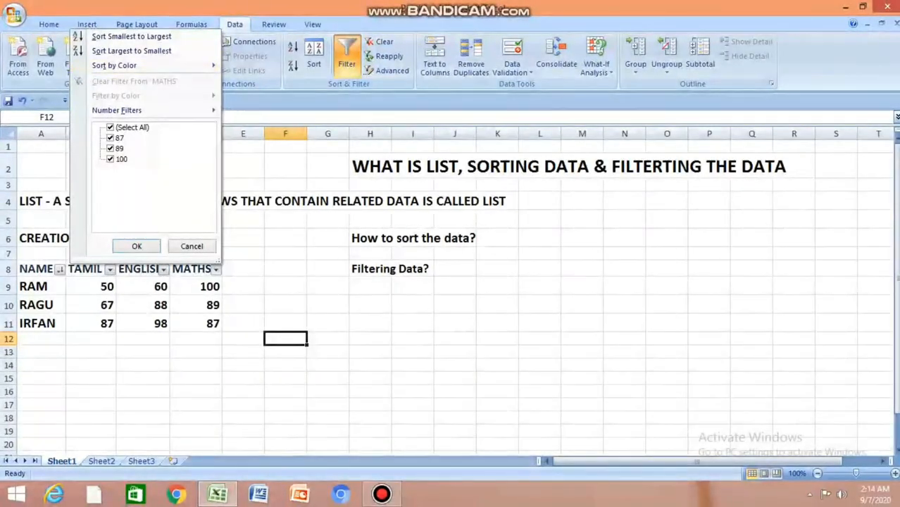
{"action": "key", "text": "Escape"}
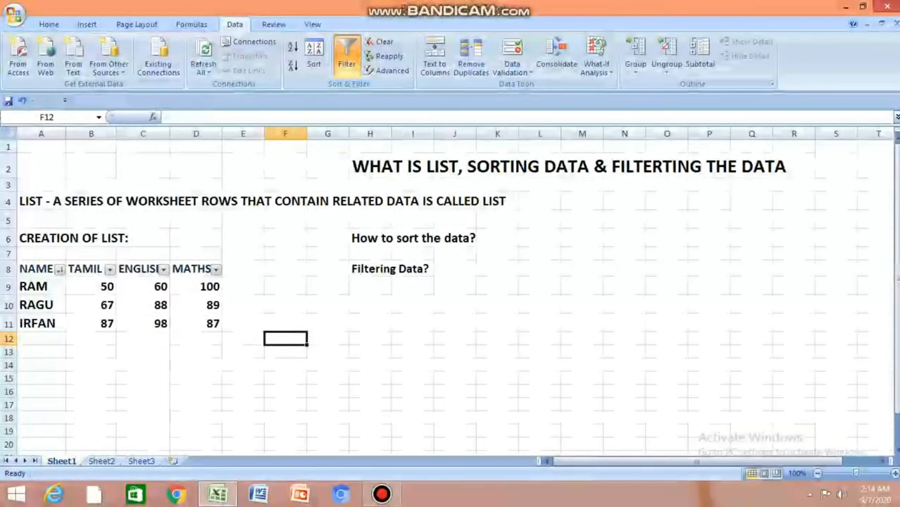
- Review the filter choices of the MATHS and TAMIL columns without changing them
{"action": "left_click", "coordinate": [216, 269]}
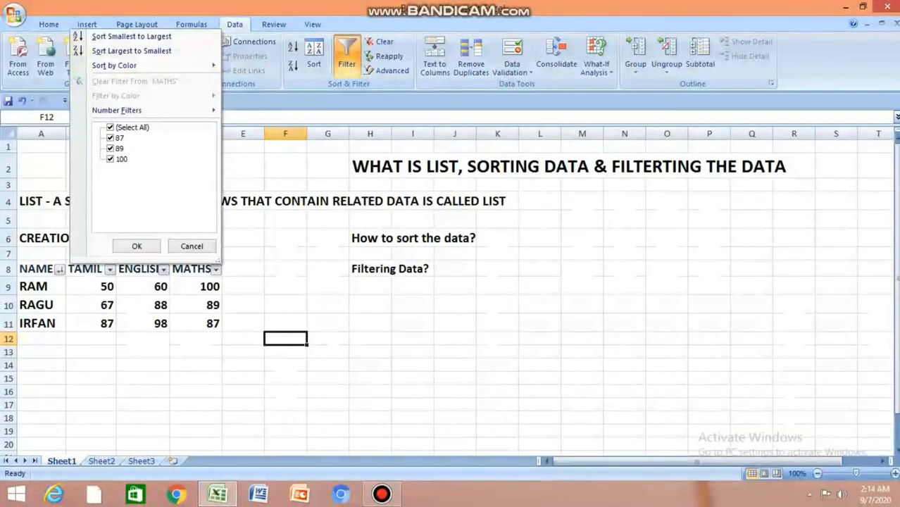
{"action": "key", "text": "Escape"}
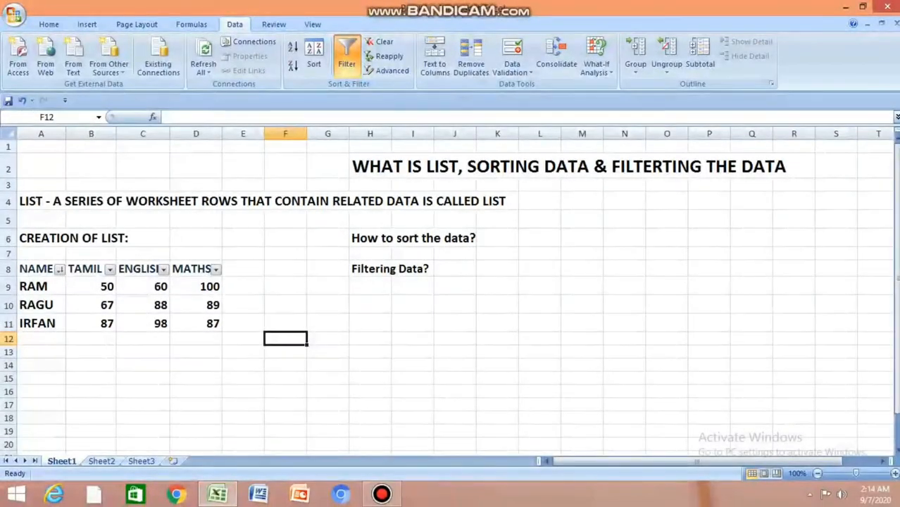
{"action": "left_click", "coordinate": [370, 339]}
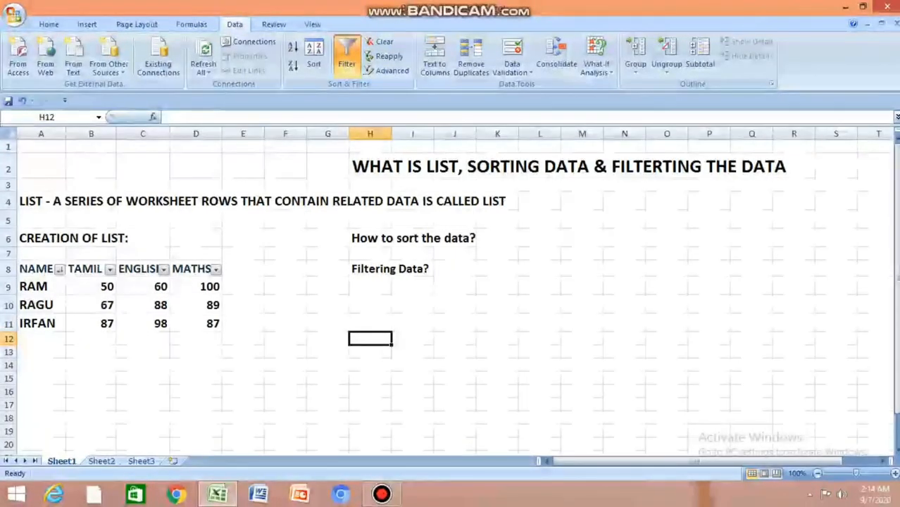
{"action": "left_click", "coordinate": [110, 269]}
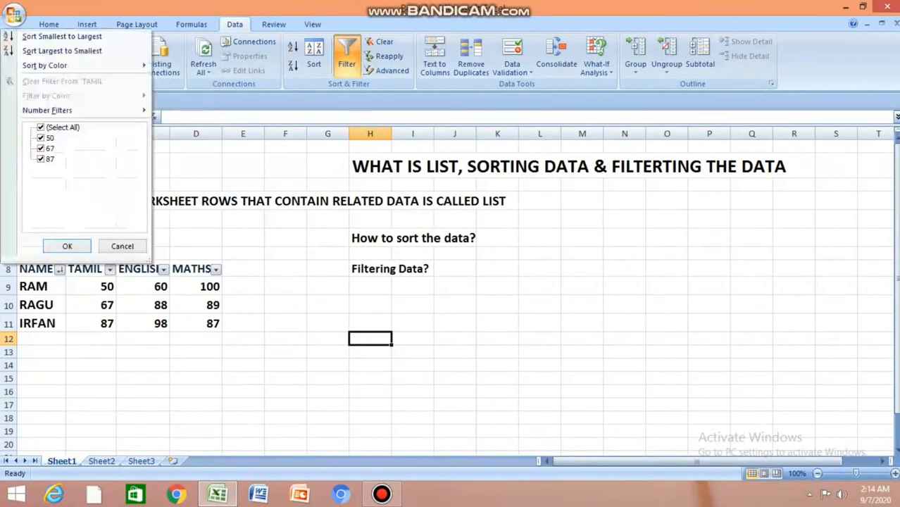
{"action": "left_click", "coordinate": [123, 245]}
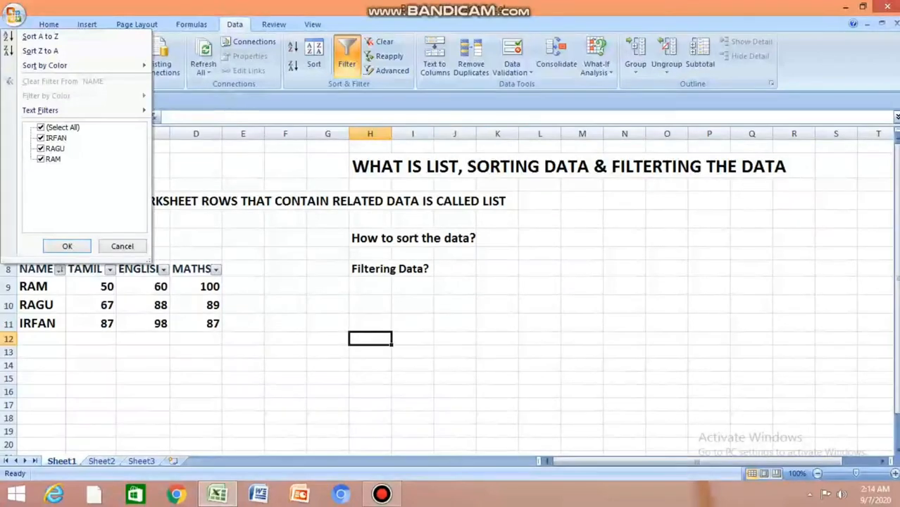
- Review the conditions and values of a custom filter on the NAME column, and apply it with "equals" and a blank value
{"action": "mouse_move", "coordinate": [76, 111]}
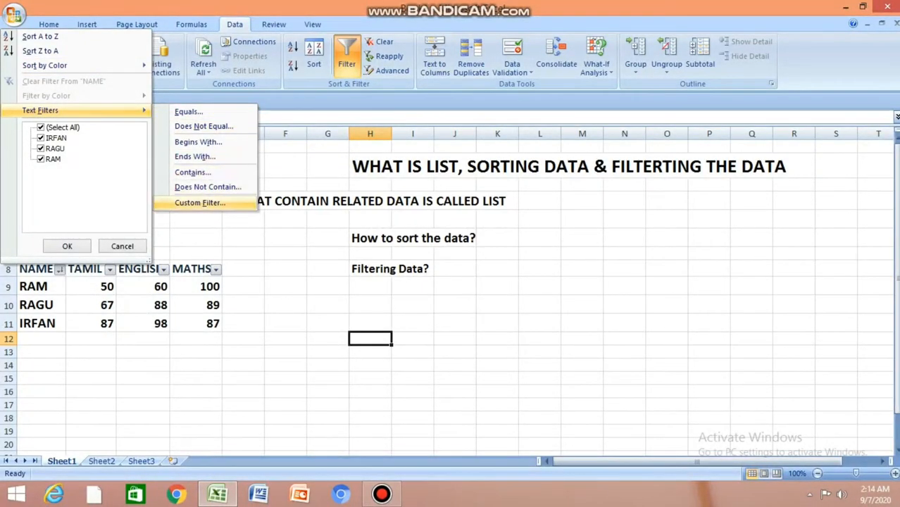
{"action": "left_click", "coordinate": [199, 202]}
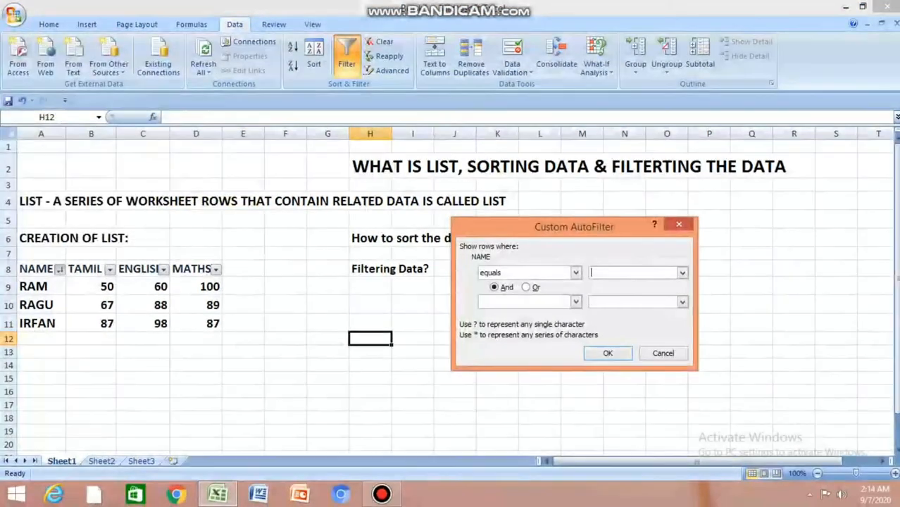
{"action": "left_click_drag", "start_coordinate": [574, 227], "coordinate": [665, 218]}
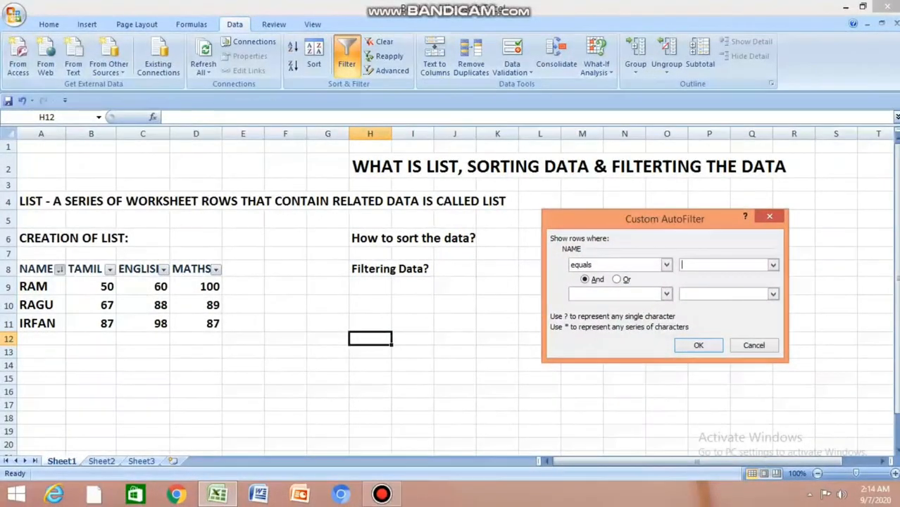
{"action": "left_click", "coordinate": [665, 264]}
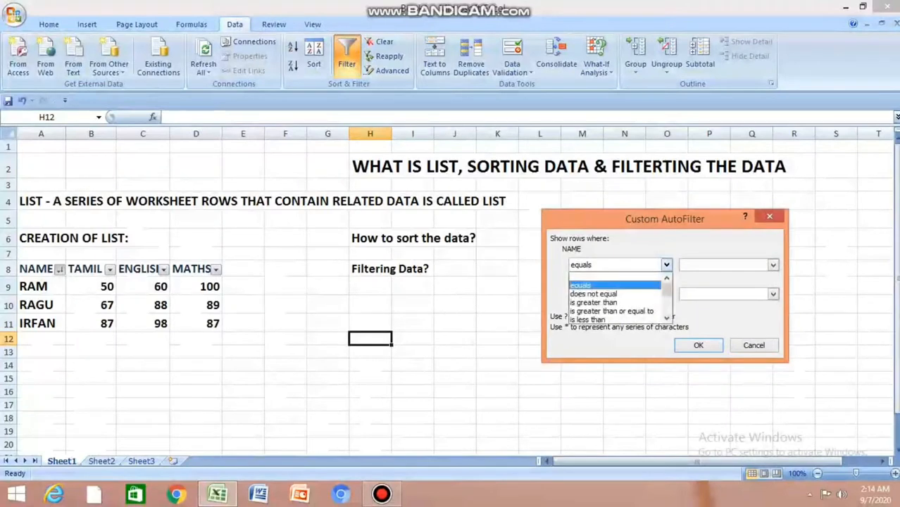
{"action": "left_click", "coordinate": [666, 264]}
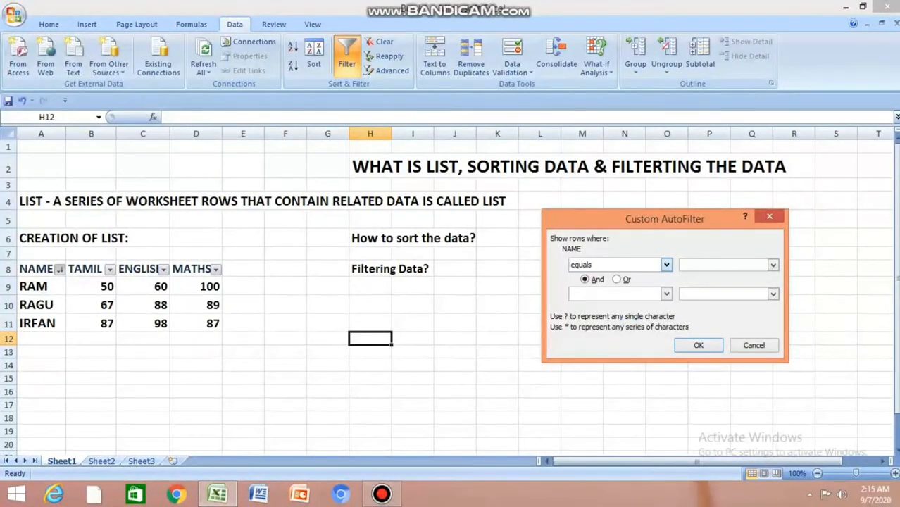
{"action": "left_click", "coordinate": [773, 264]}
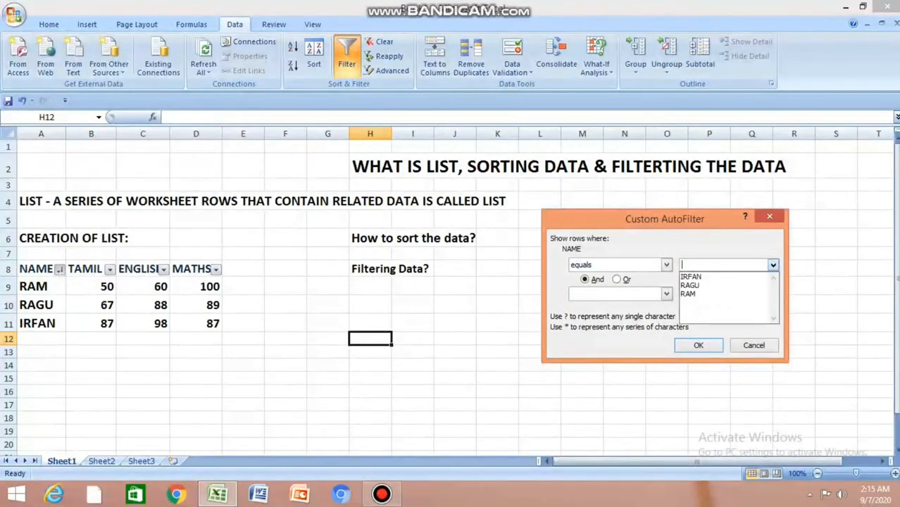
{"action": "left_click", "coordinate": [773, 265]}
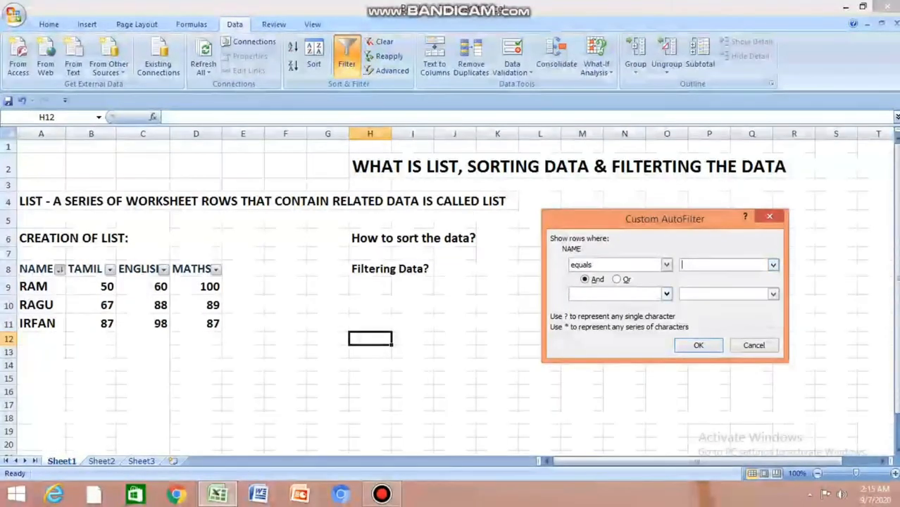
{"action": "left_click", "coordinate": [666, 293]}
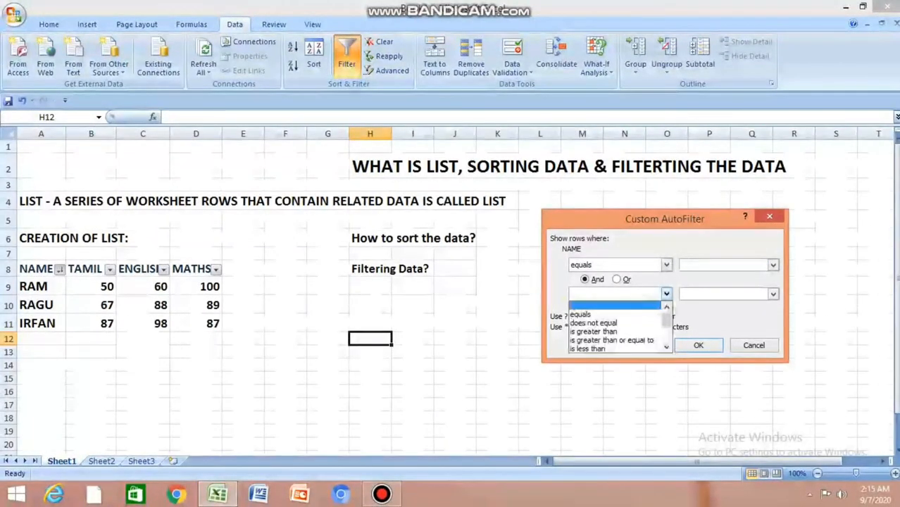
{"action": "left_click", "coordinate": [773, 293]}
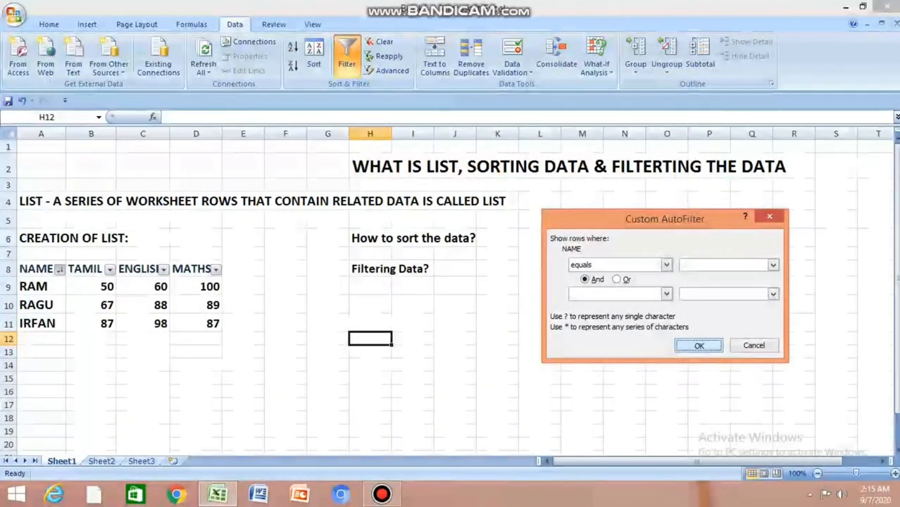
{"action": "left_click", "coordinate": [698, 344]}
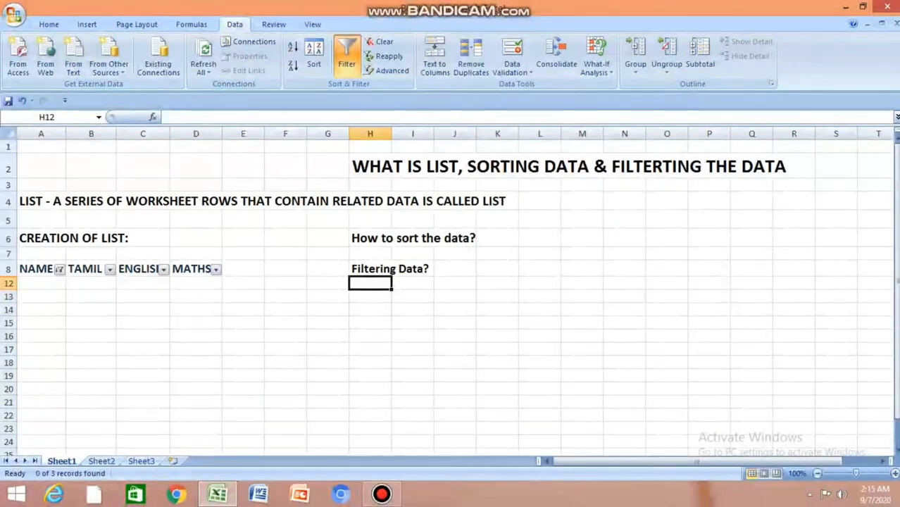
- Include all three students in the NAME column's filter again
{"action": "left_click", "coordinate": [59, 268]}
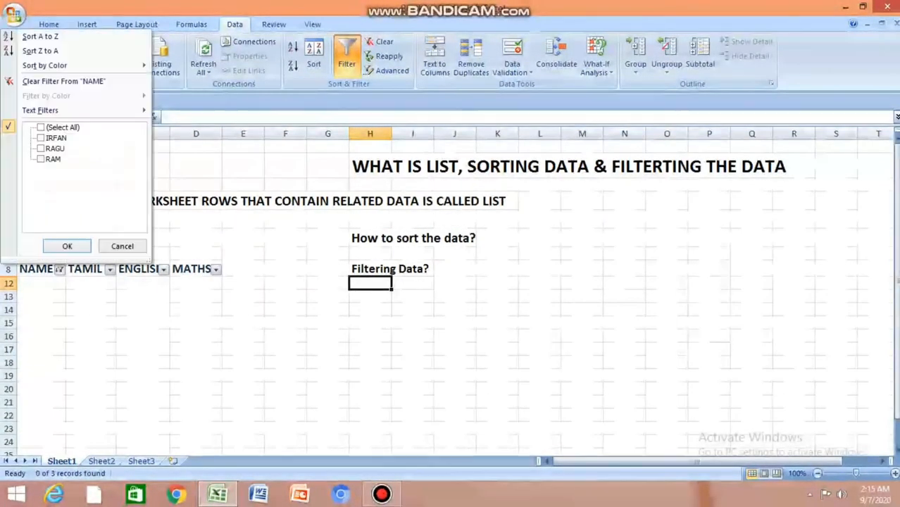
{"action": "left_click", "coordinate": [55, 138]}
{"action": "left_click", "coordinate": [55, 138]}
{"action": "left_click", "coordinate": [55, 148]}
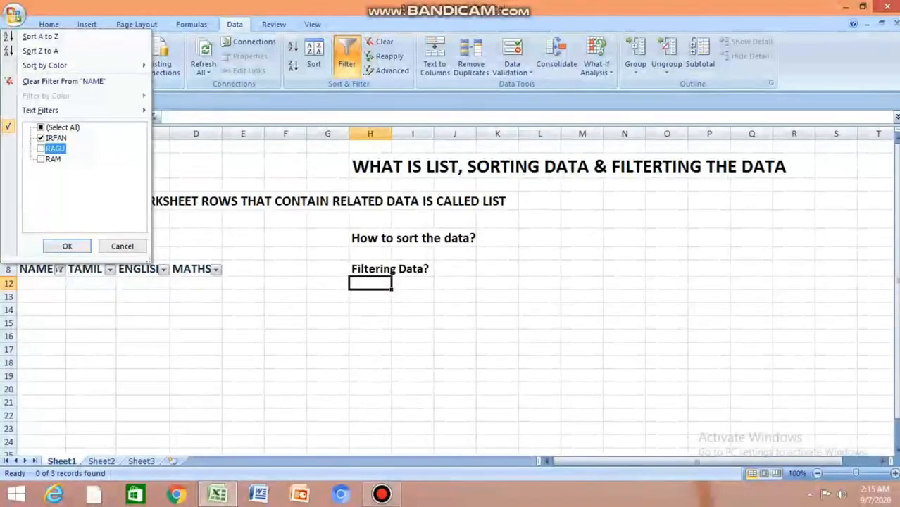
{"action": "left_click", "coordinate": [41, 159]}
{"action": "left_click", "coordinate": [67, 247]}
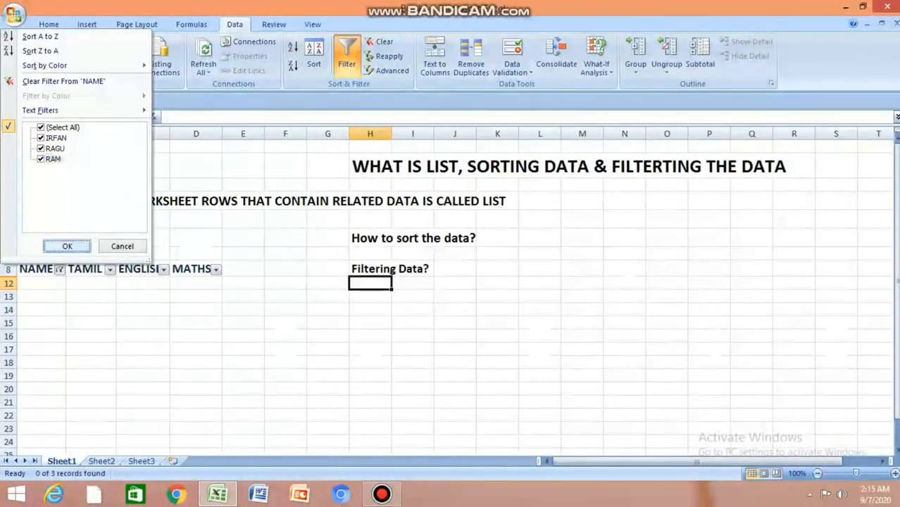
{"action": "left_click", "coordinate": [195, 365]}
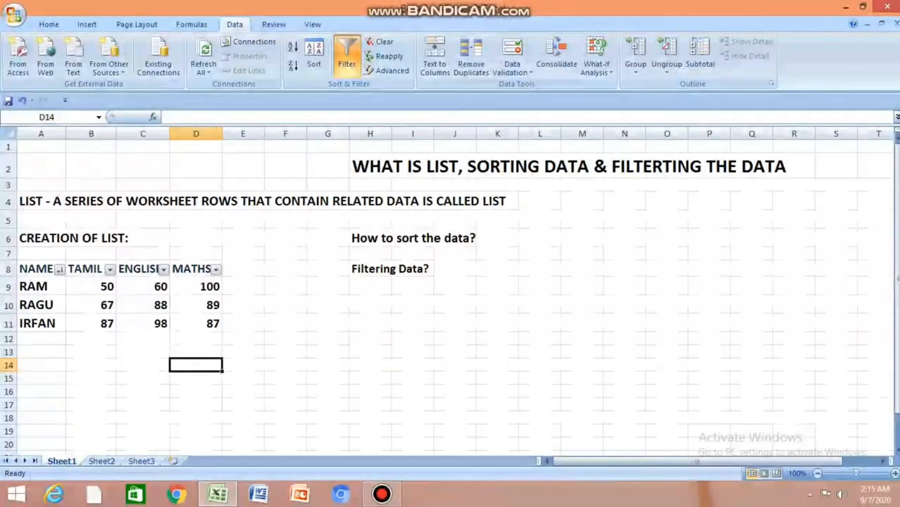
{"action": "left_click", "coordinate": [539, 304]}
{"action": "left_click", "coordinate": [497, 305]}
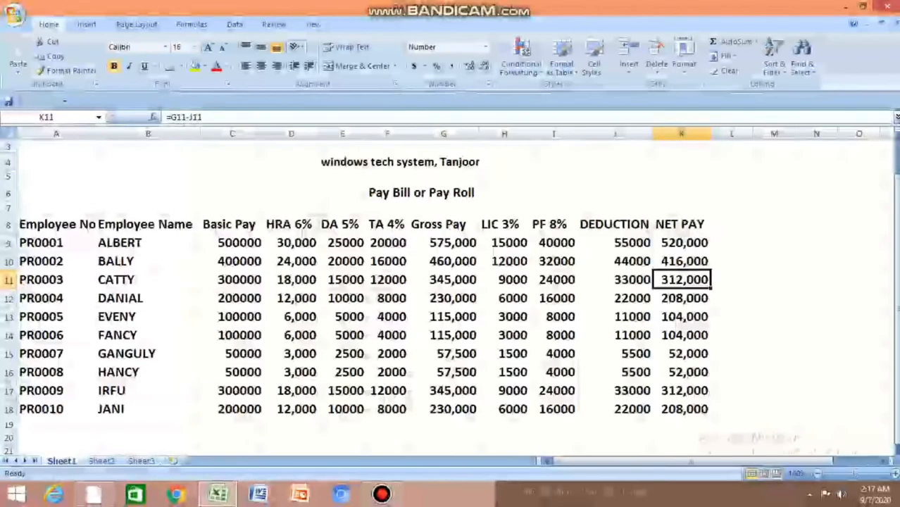
- Select the payroll table from its header row to the last employee row, columns A to K, and turn on filtering
{"action": "left_click", "coordinate": [773, 223]}
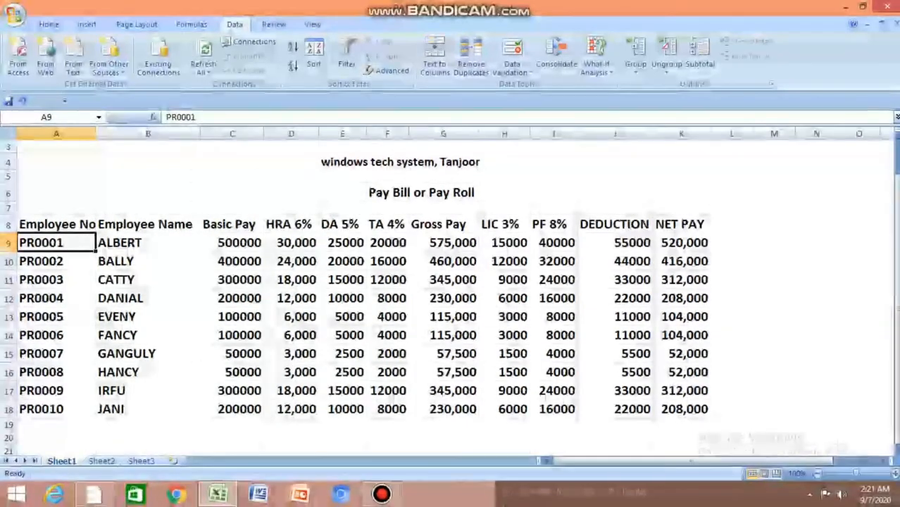
{"action": "left_click_drag", "start_coordinate": [54, 225], "coordinate": [52, 389]}
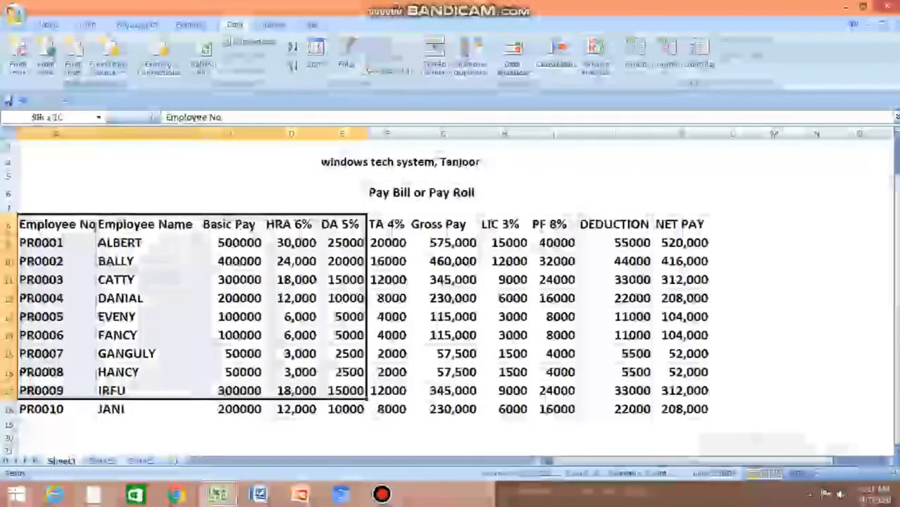
{"action": "left_click_drag", "start_coordinate": [345, 390], "coordinate": [443, 408]}
{"action": "left_click_drag", "start_coordinate": [504, 408], "coordinate": [554, 408]}
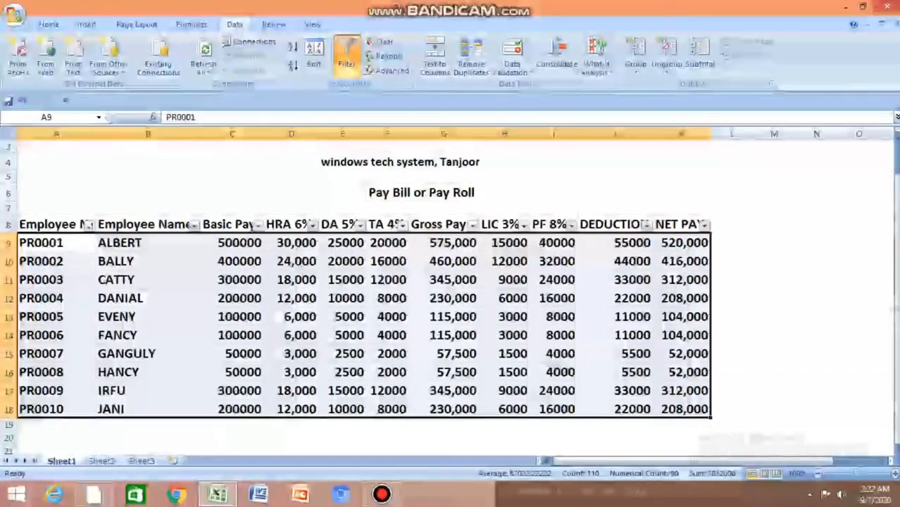
- Filter the Employee Name column to hide the employee in the first data row, and include that employee again
{"action": "left_click", "coordinate": [194, 225]}
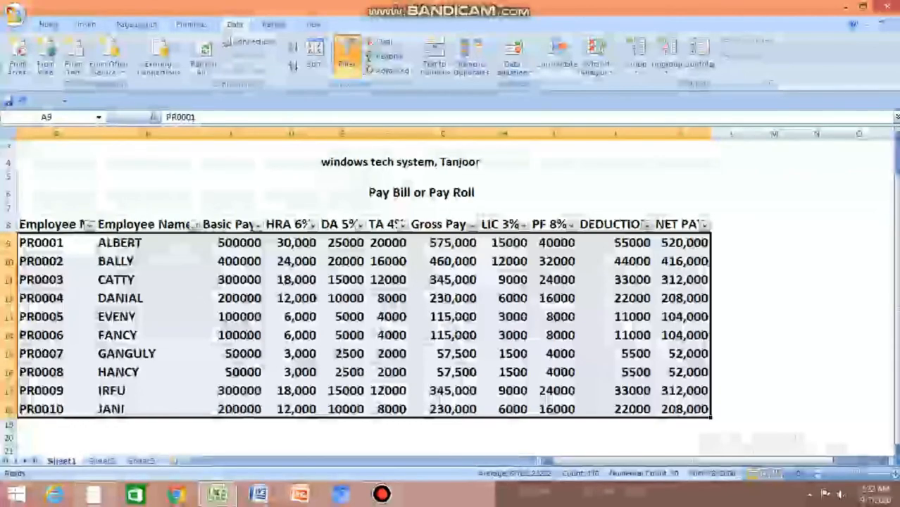
{"action": "left_click", "coordinate": [194, 224]}
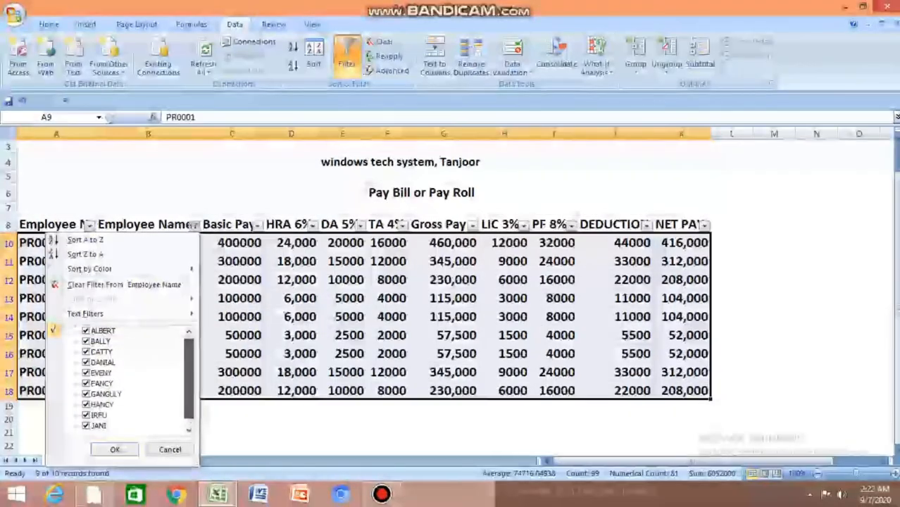
{"action": "scroll", "coordinate": [133, 380], "scroll_direction": "up", "scroll_amount": 1}
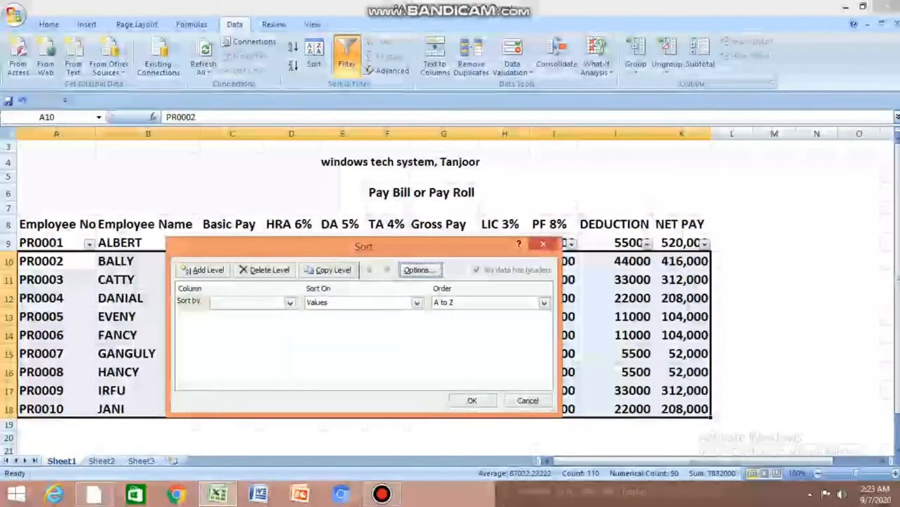
- Examine the column, Sort On and Order choices available for sorting the payroll table
{"action": "left_click", "coordinate": [289, 303]}
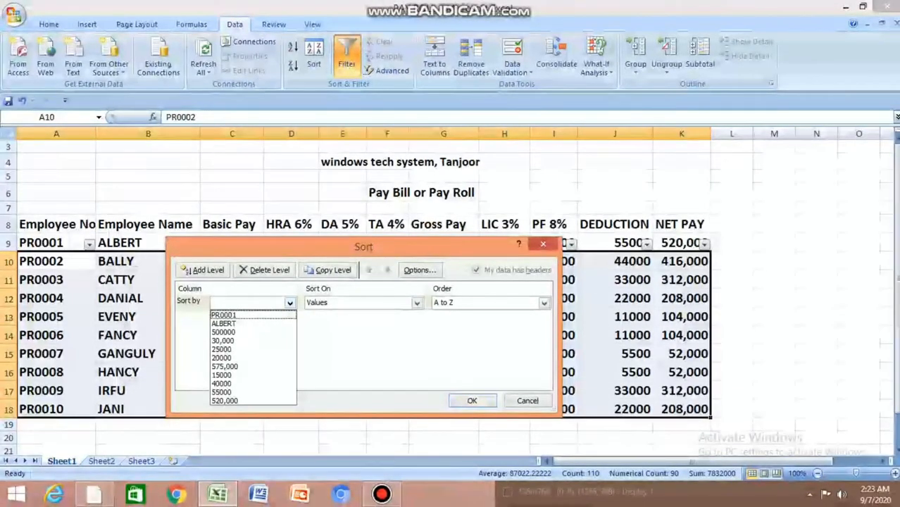
{"action": "left_click", "coordinate": [417, 302]}
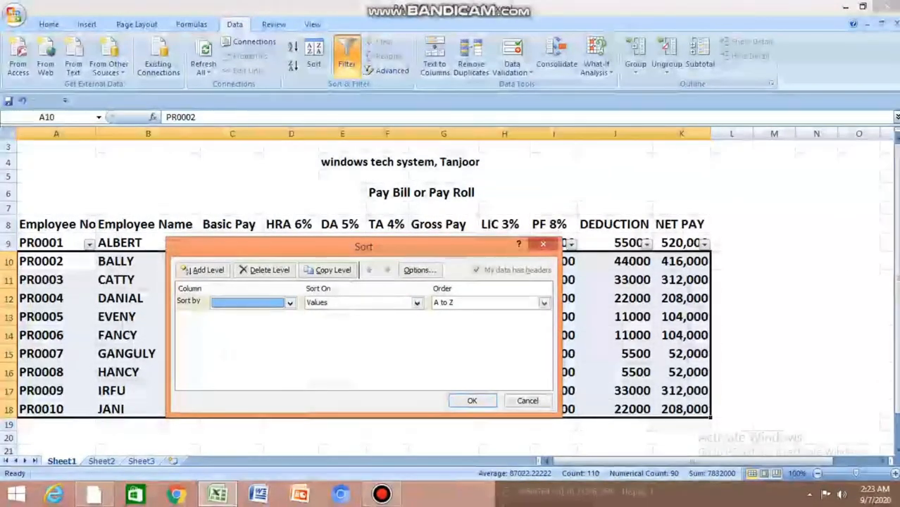
{"action": "left_click", "coordinate": [417, 302]}
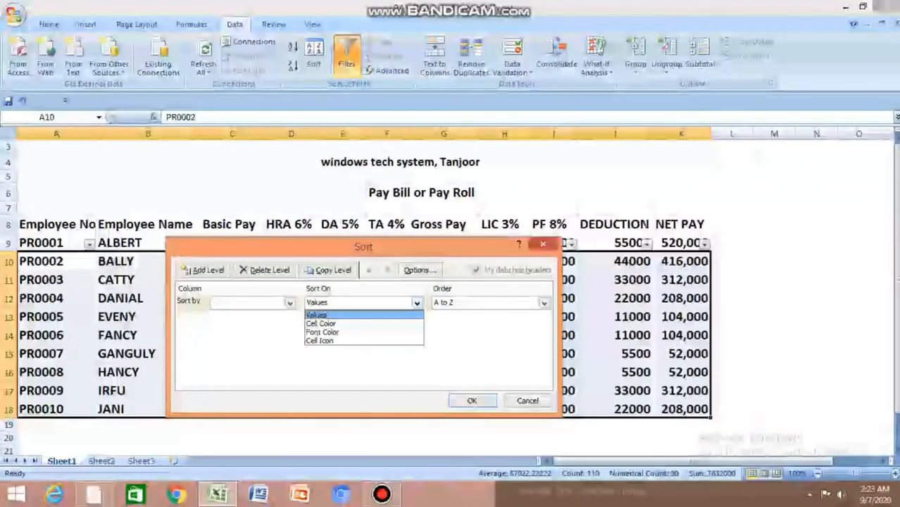
{"action": "left_click", "coordinate": [544, 303]}
{"action": "left_click", "coordinate": [544, 302]}
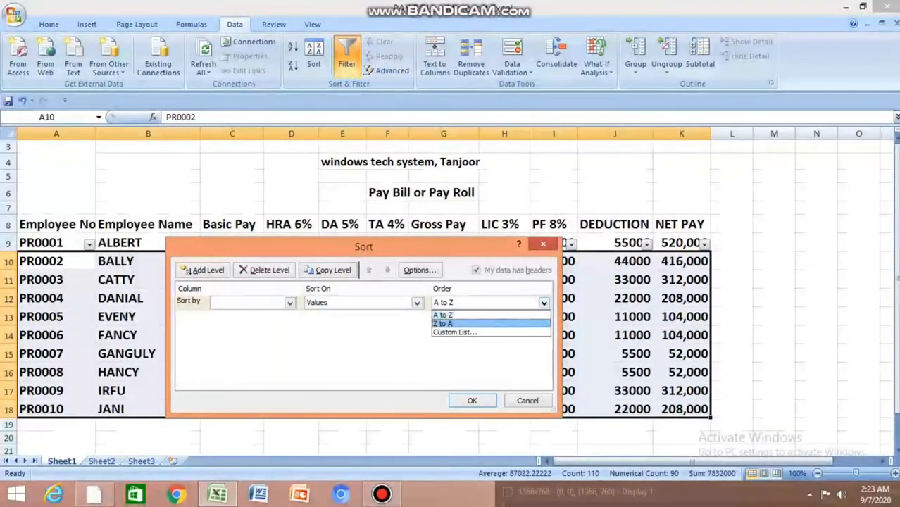